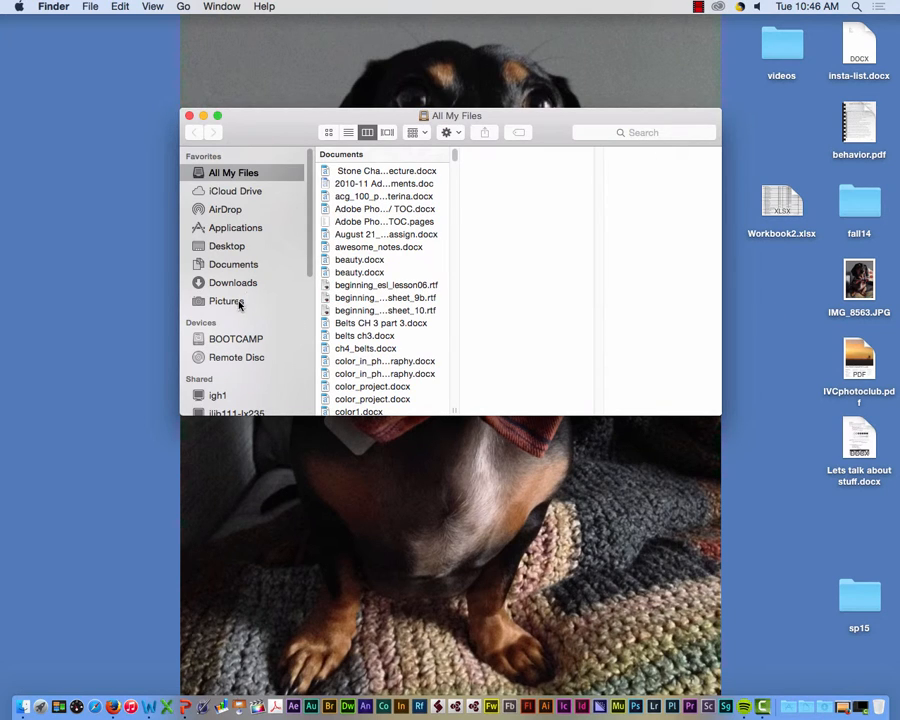
Open the Pictures folder
click(236, 301)
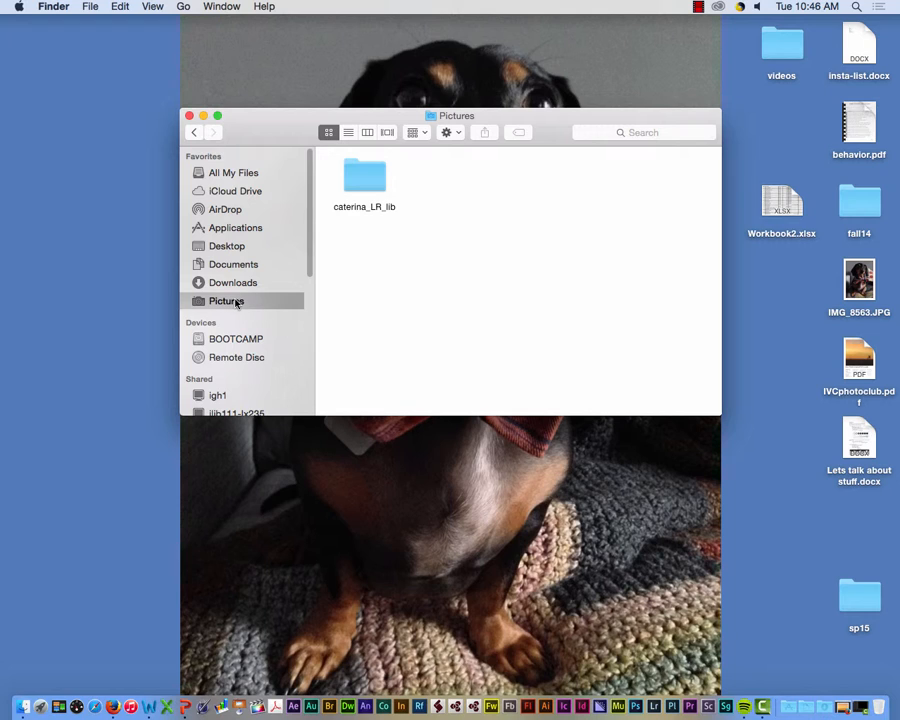
click(178, 6)
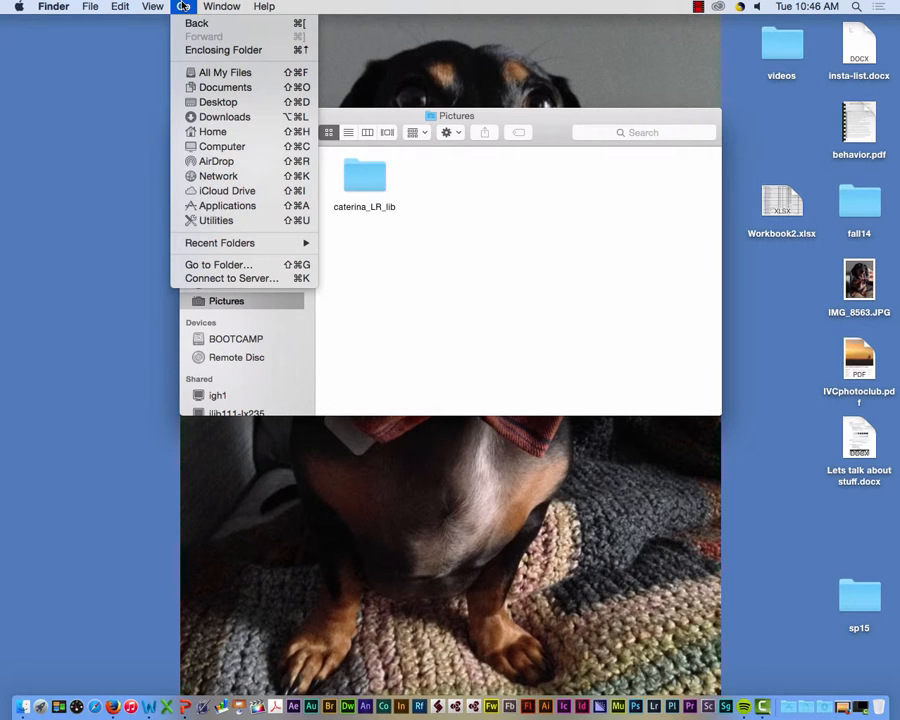
mouse_move(201, 244)
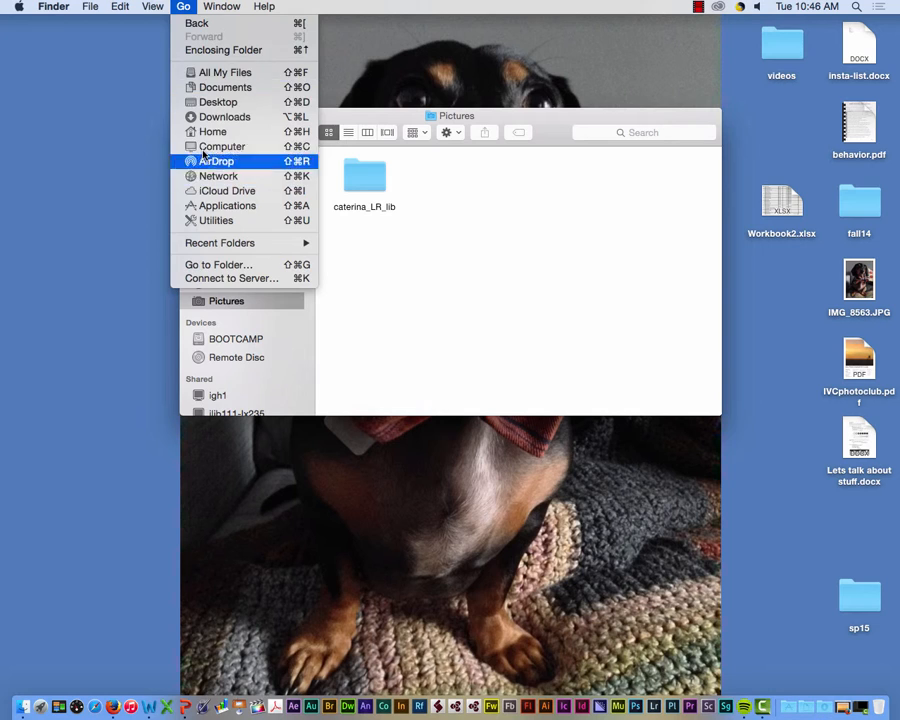
click(157, 6)
Search the whole computer for "pictures" and open the Pictures folder from the results
click(857, 6)
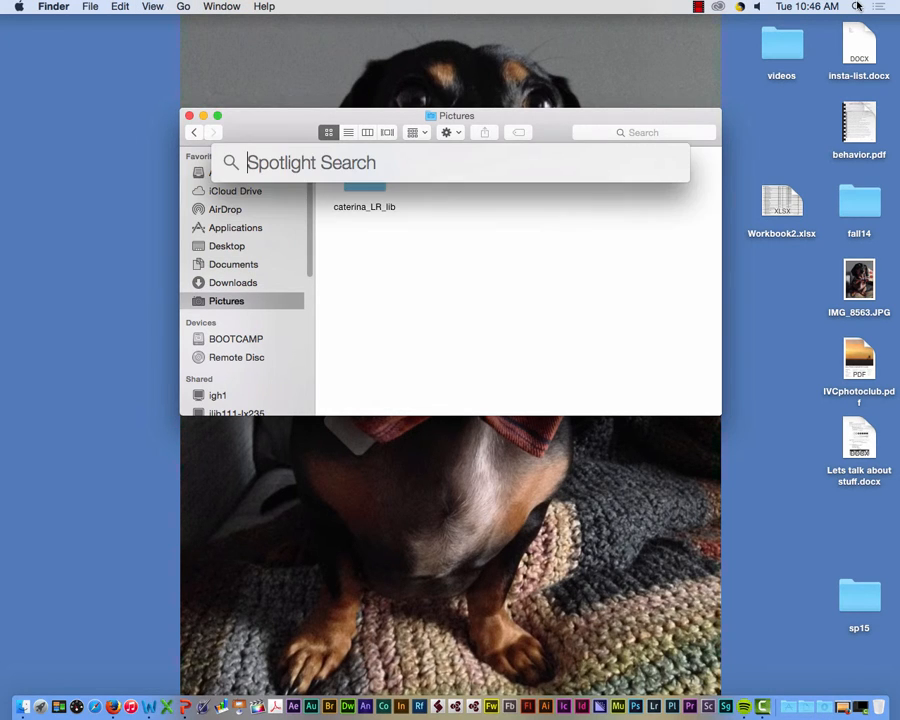
text(pictu)
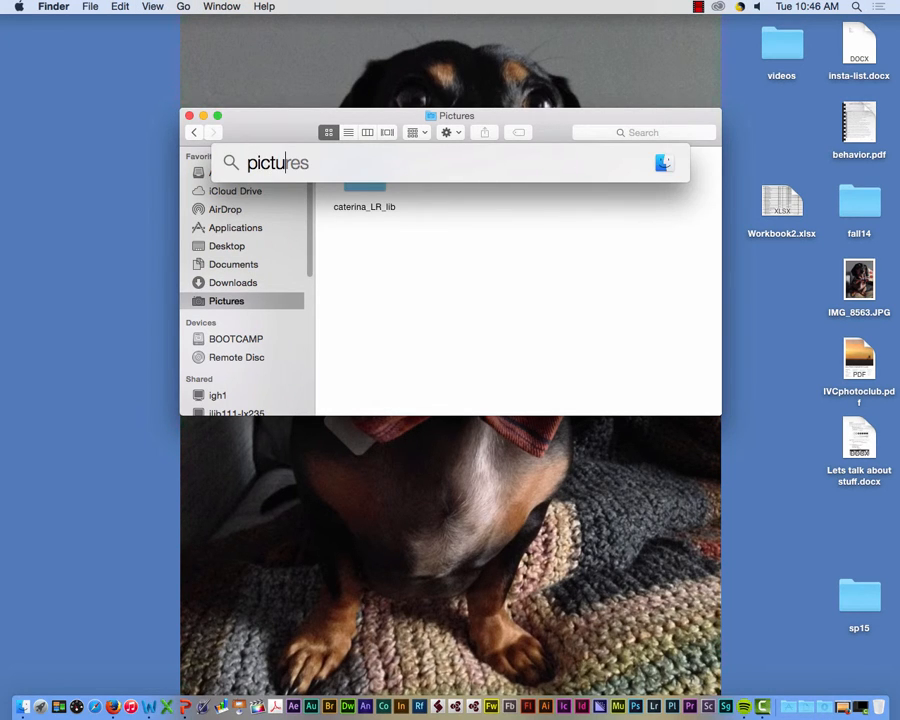
text(res)
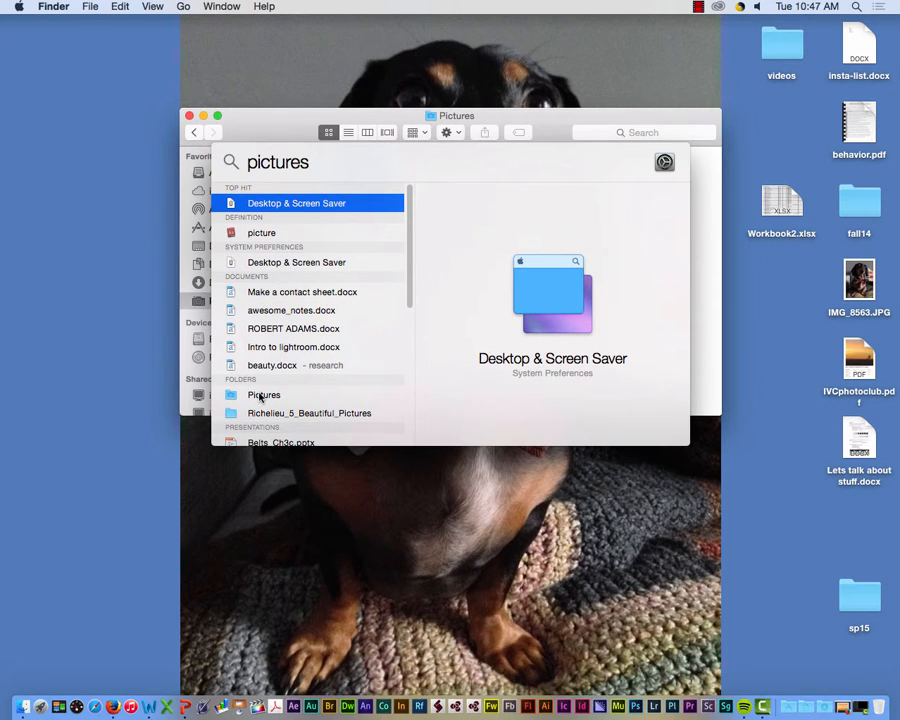
click(260, 396)
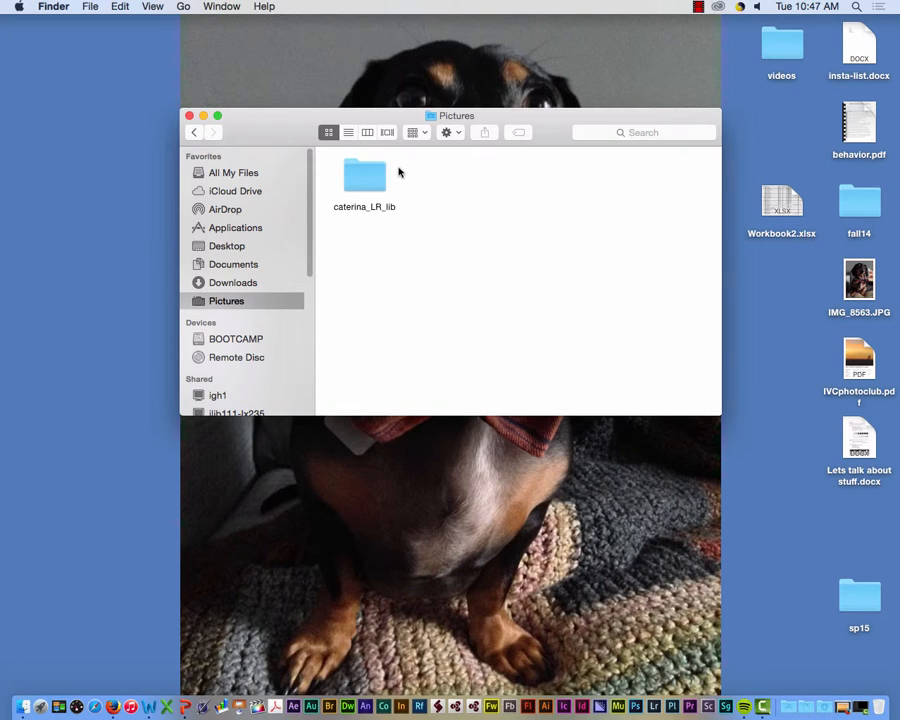
Show the Pictures folder in column view and select the folder whose name ends in LR_lib
click(366, 137)
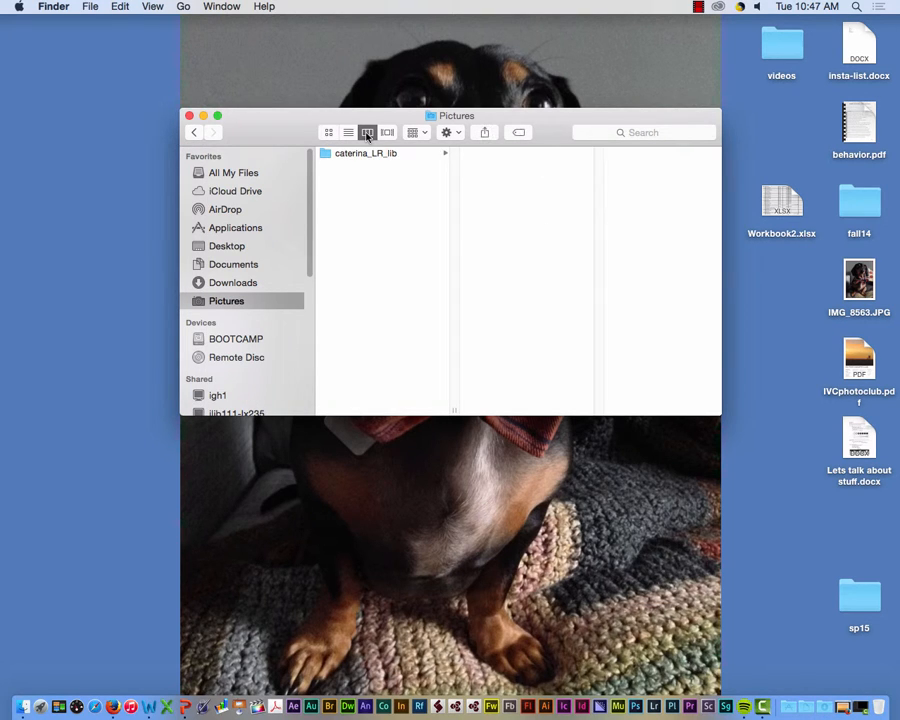
click(368, 153)
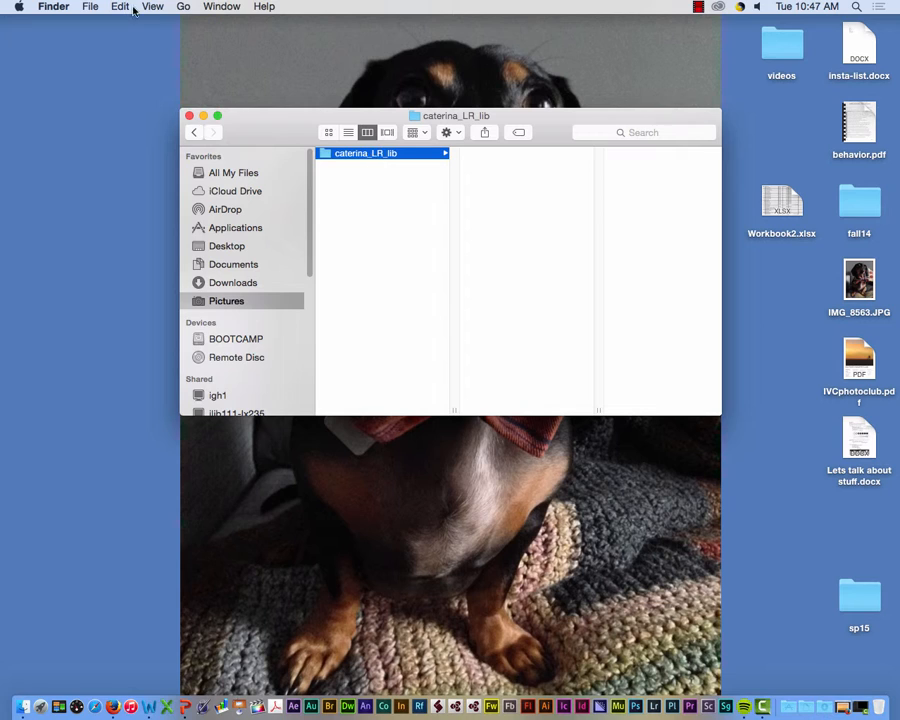
click(90, 6)
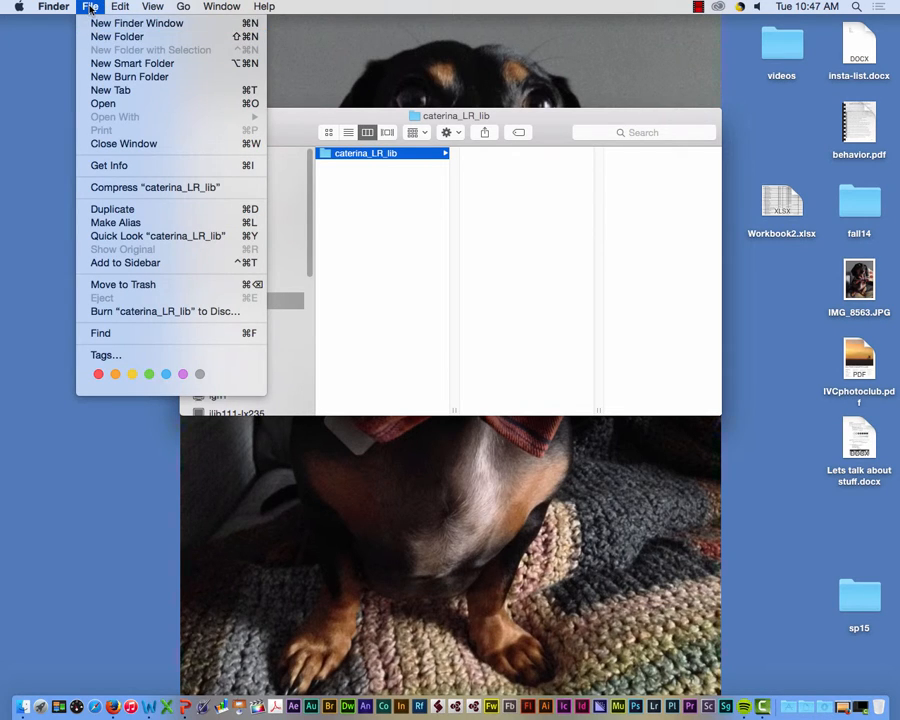
click(89, 6)
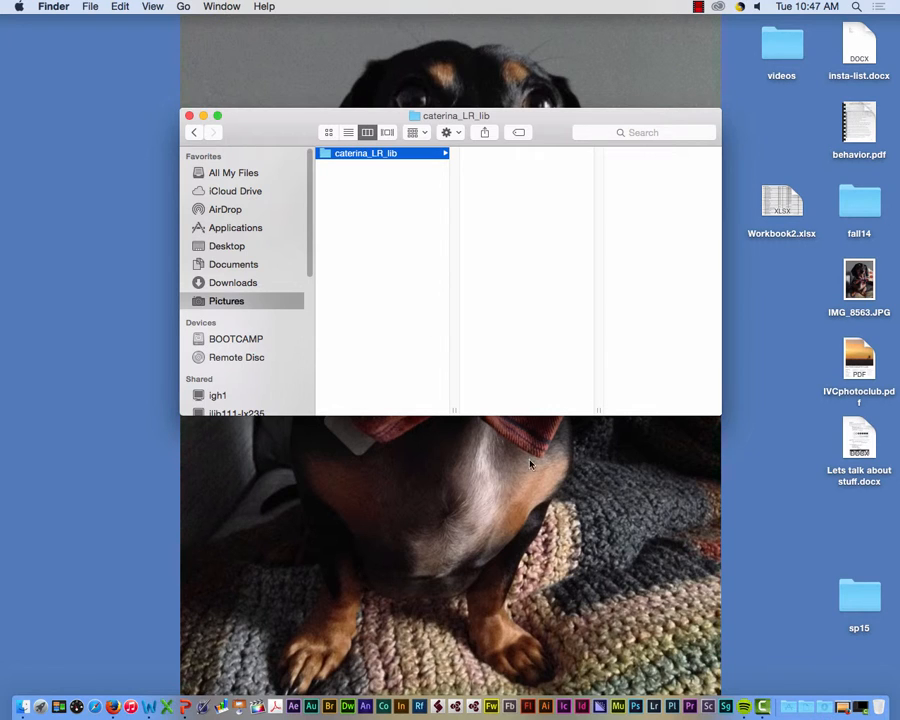
Launch Lightroom with a new default catalog and view the contents of the Lightroom folder created in Pictures
click(654, 707)
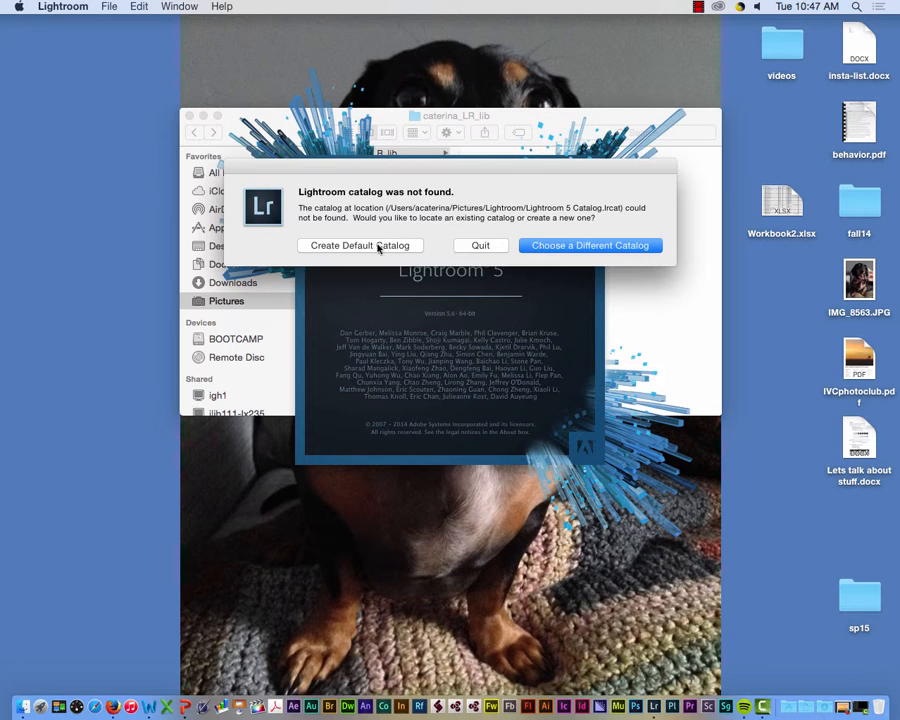
click(378, 246)
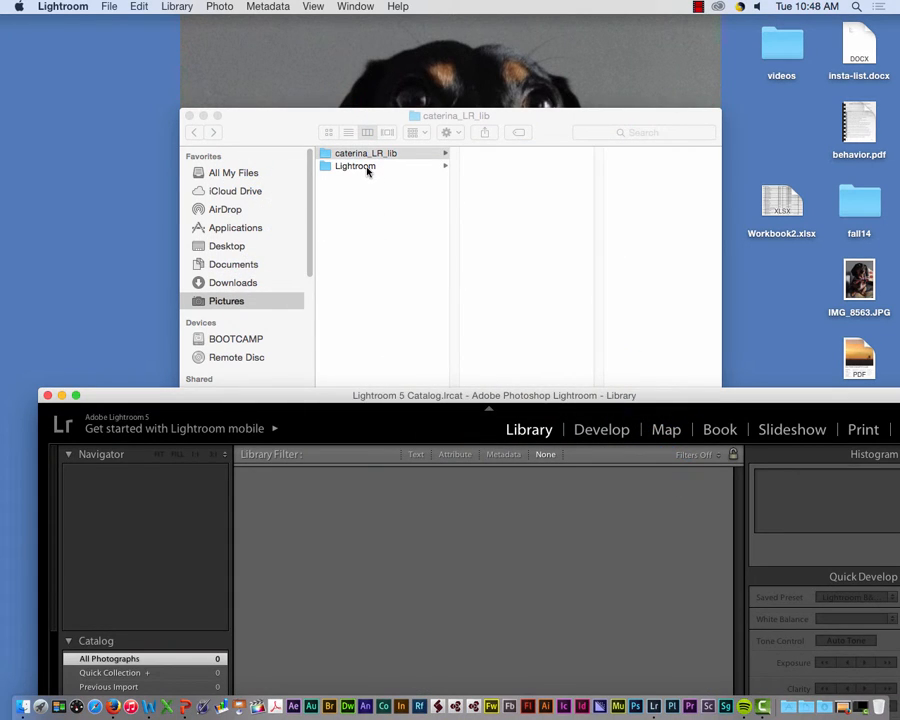
click(362, 170)
click(358, 167)
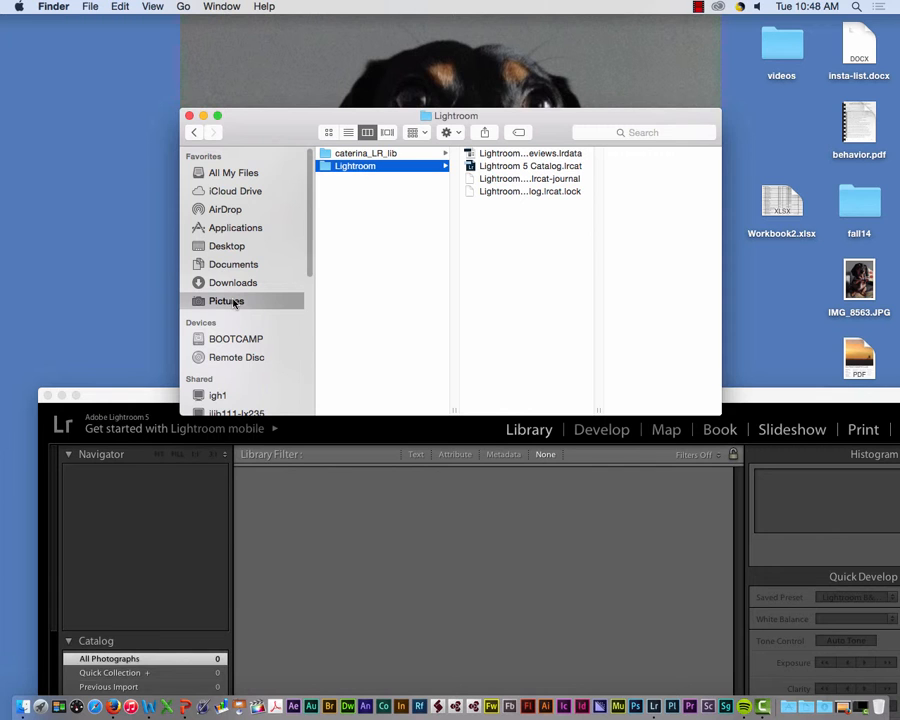
Enlarge the Lightroom window and start a photo import with Desktop/fall14/51/proj4_water as the source folder
double_click(737, 401)
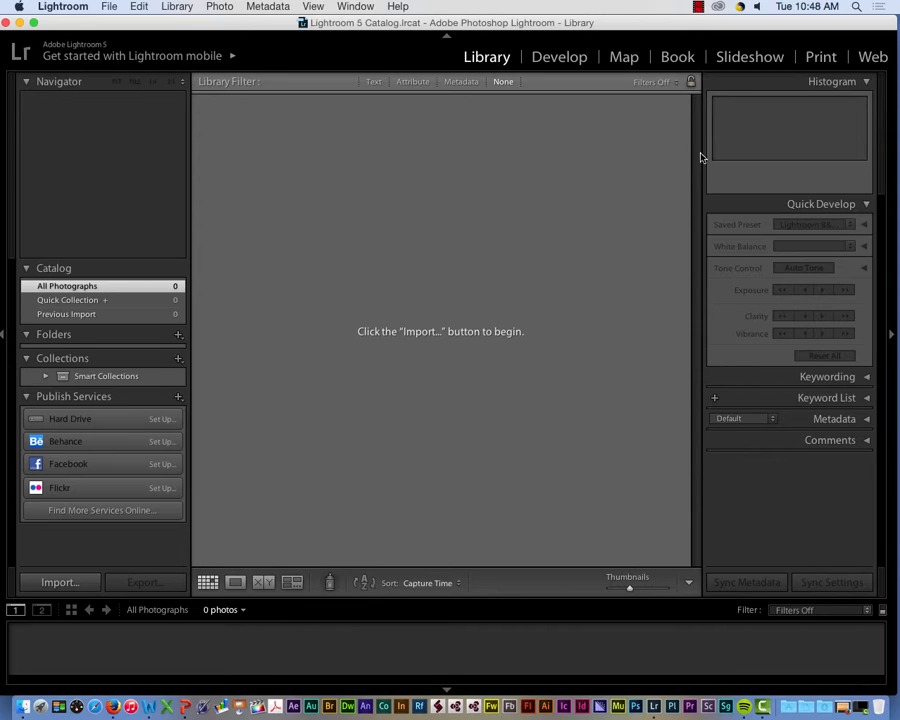
click(106, 6)
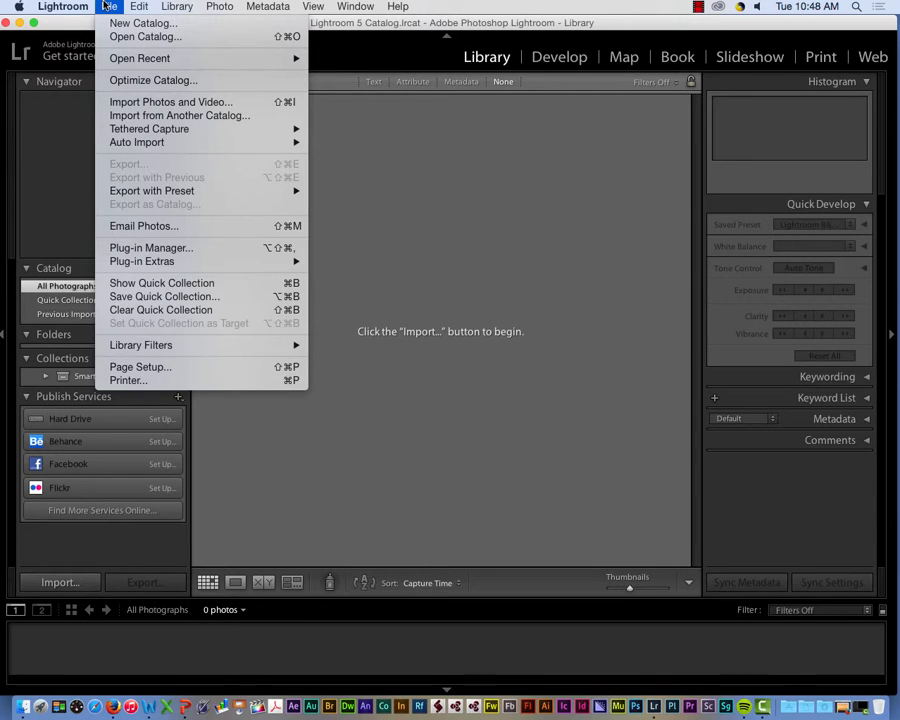
click(120, 104)
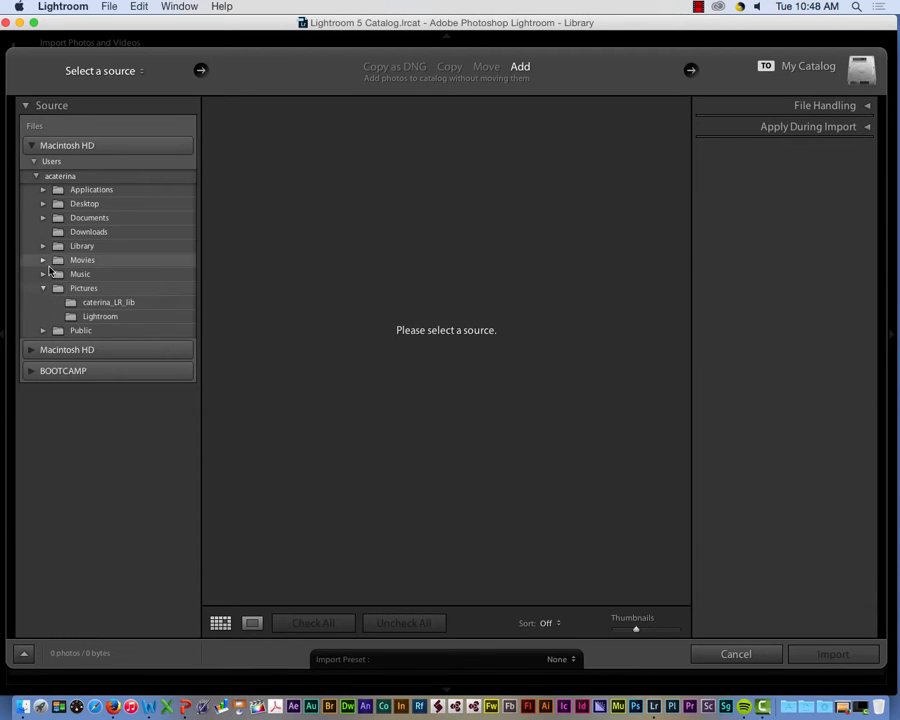
click(43, 204)
click(55, 219)
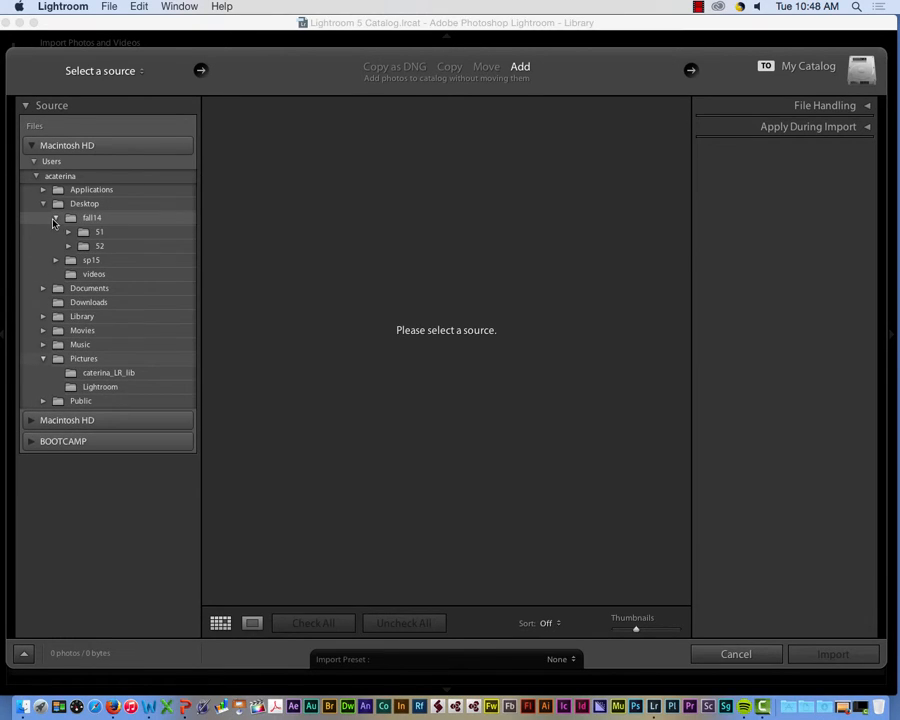
click(67, 232)
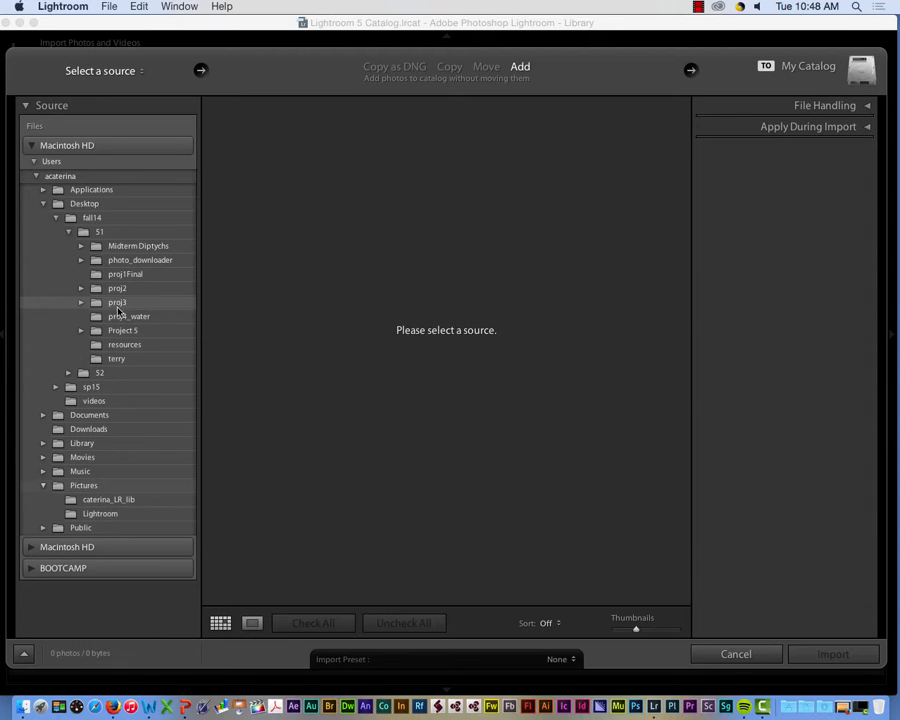
click(88, 318)
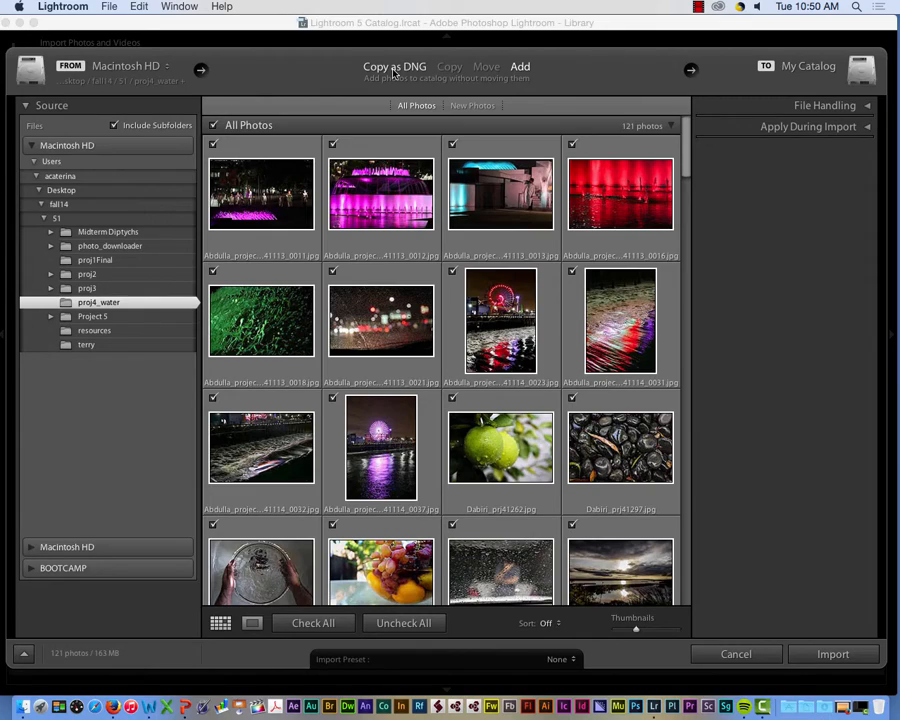
Look through the source photos and set the import method to Copy
scroll(515, 402, down, 15)
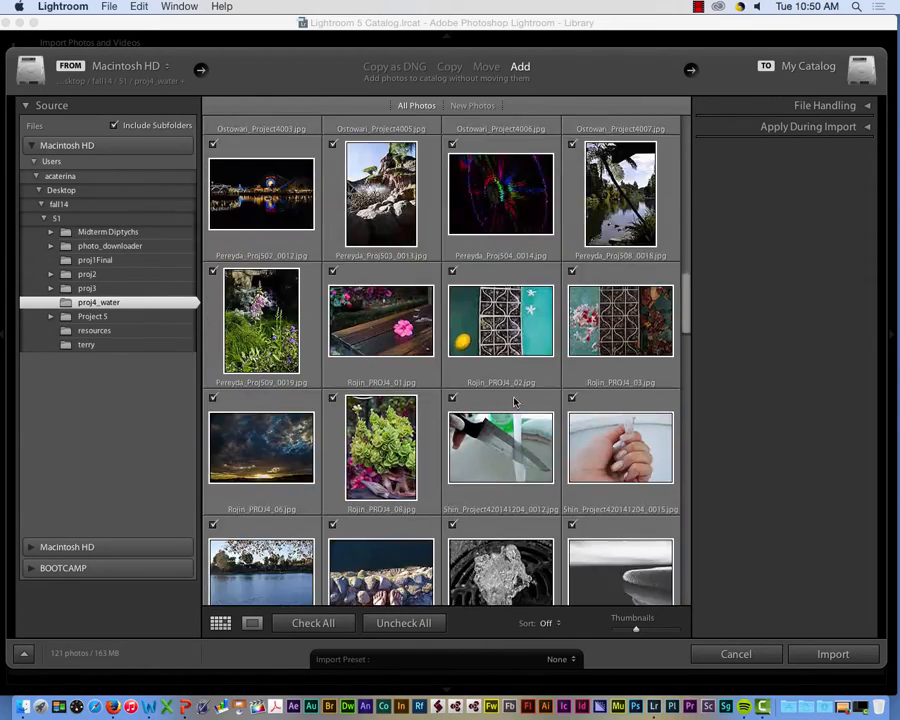
scroll(515, 402, down, 20)
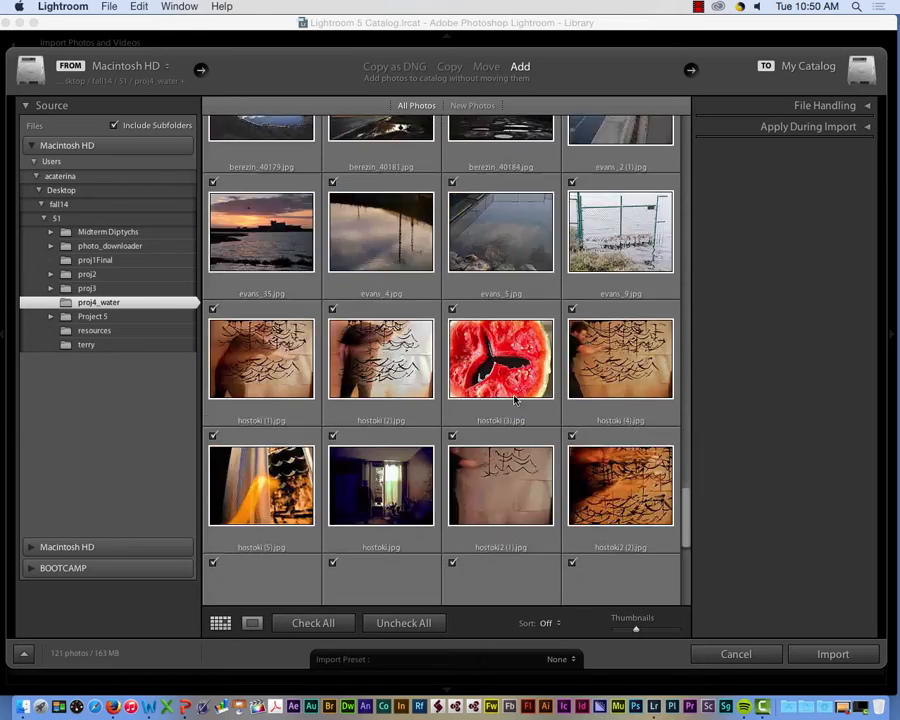
scroll(515, 400, down, 5)
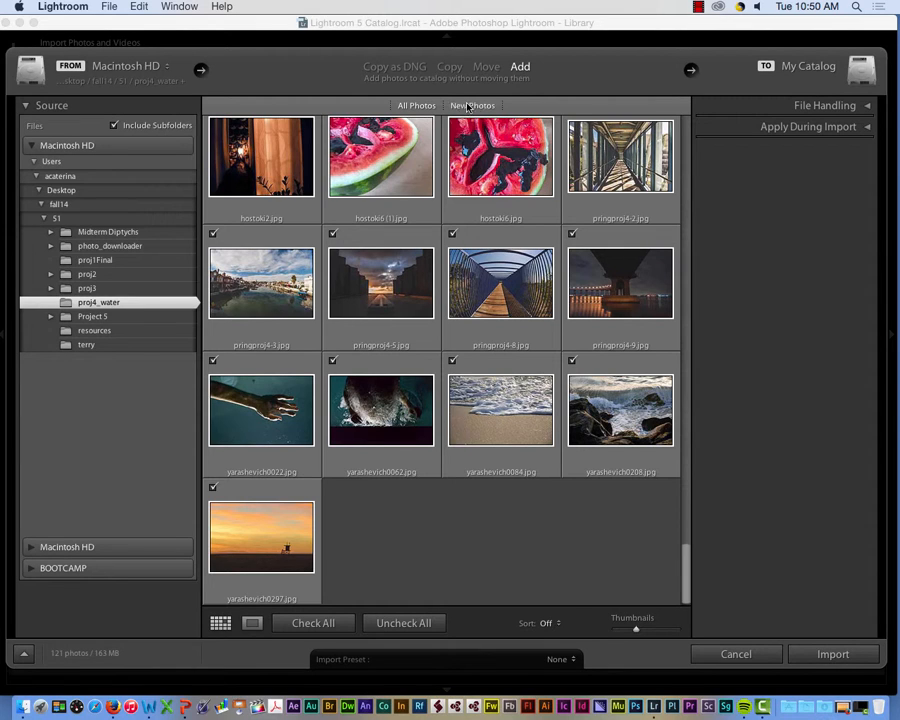
click(451, 68)
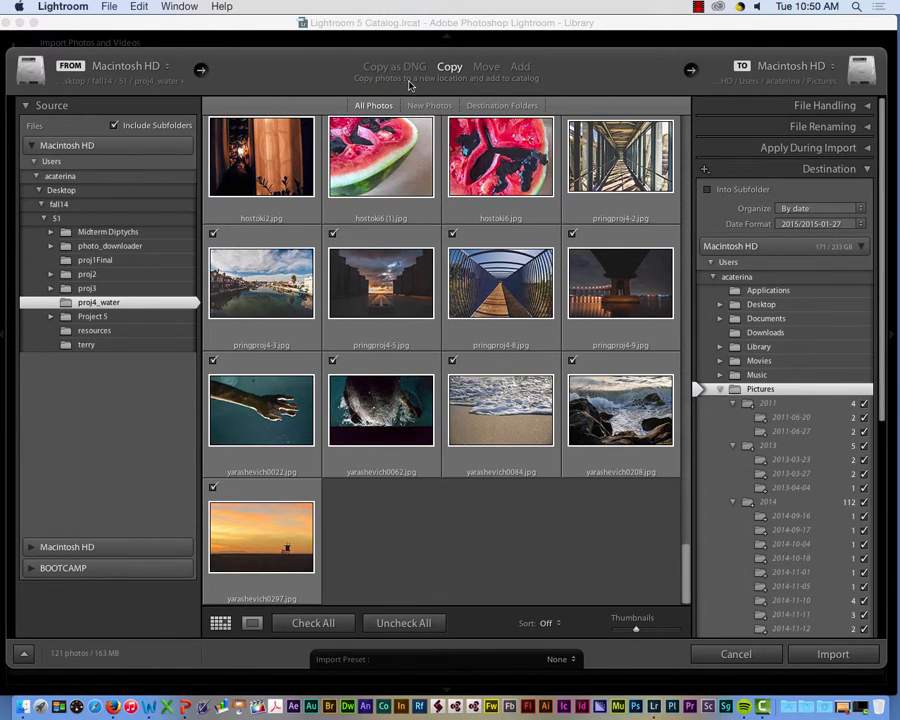
click(519, 66)
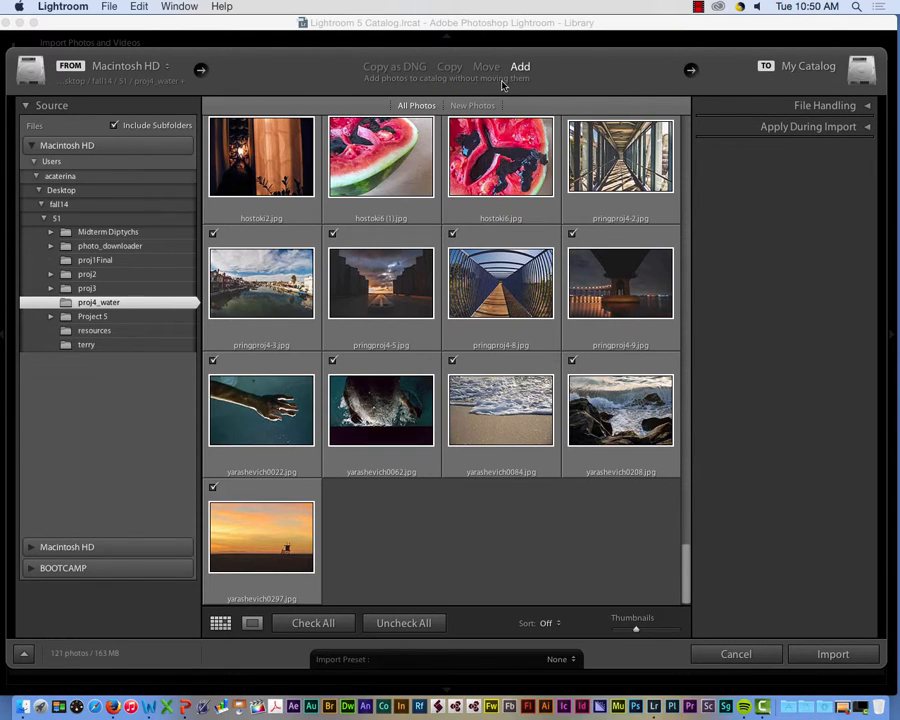
click(450, 67)
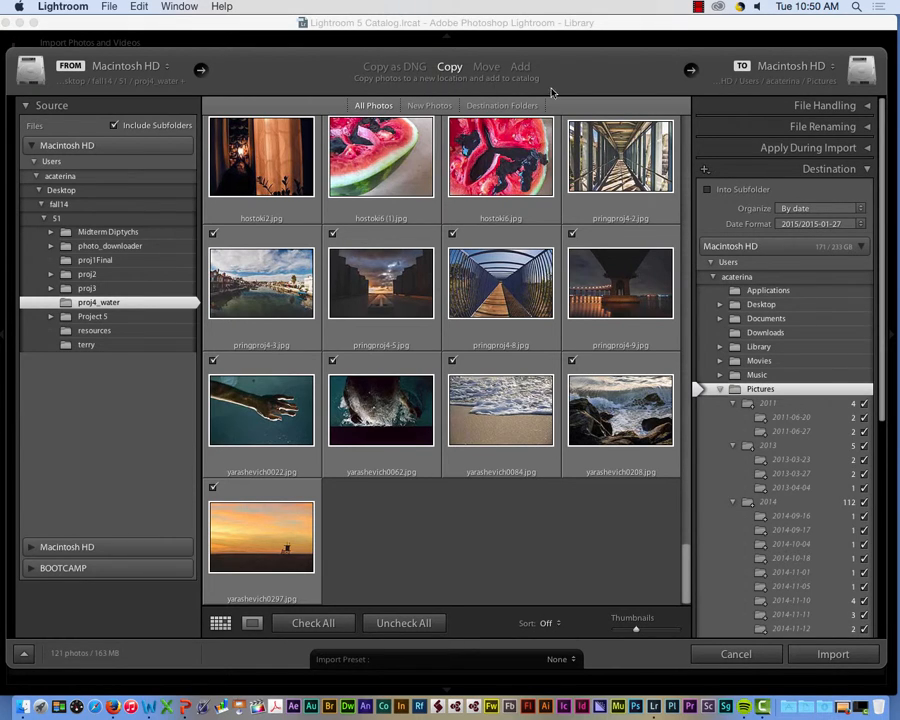
Collapse the 2011, 2013 and 2014 destination folders and exclude the 2011 and 2013 photos from the import
click(733, 403)
click(733, 417)
click(733, 431)
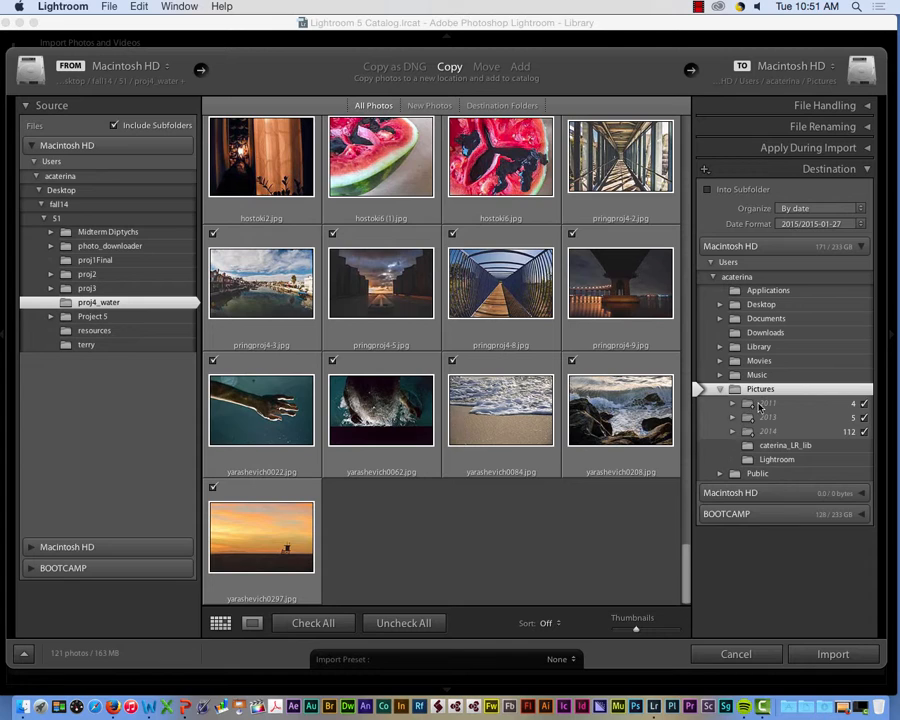
click(864, 403)
click(864, 417)
click(864, 431)
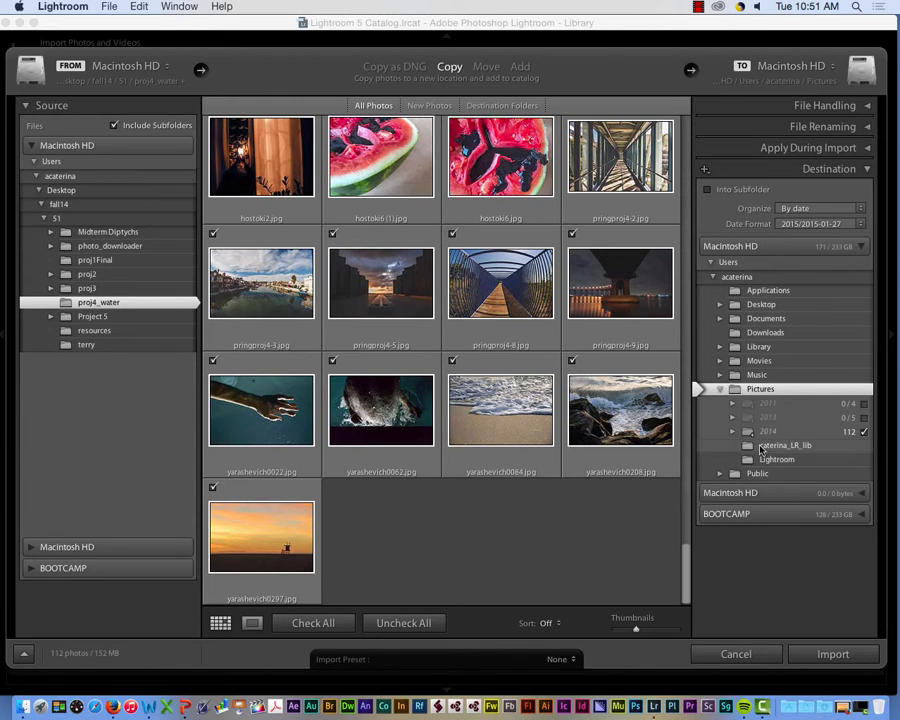
Set the import destination to the LR_lib folder inside Pictures and collapse its 2011, 2013 and 2014 folders
click(760, 447)
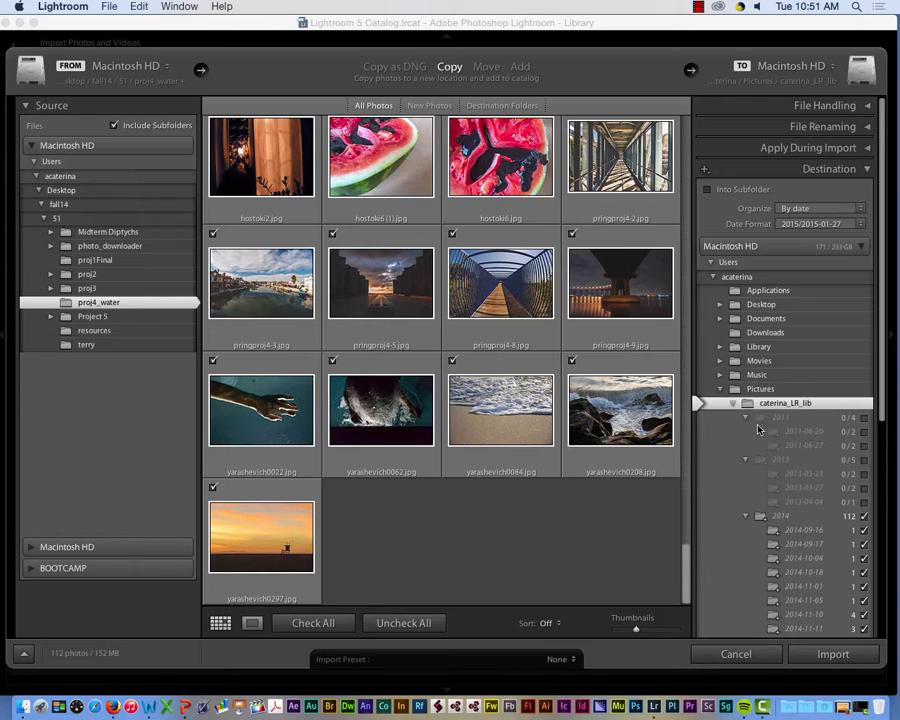
click(745, 418)
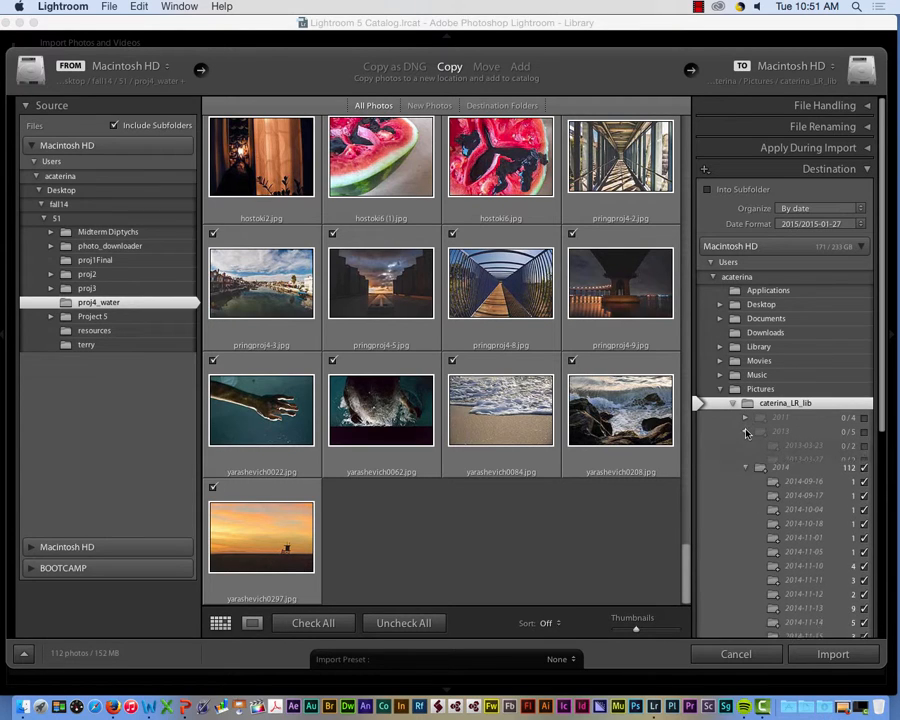
click(745, 430)
click(745, 446)
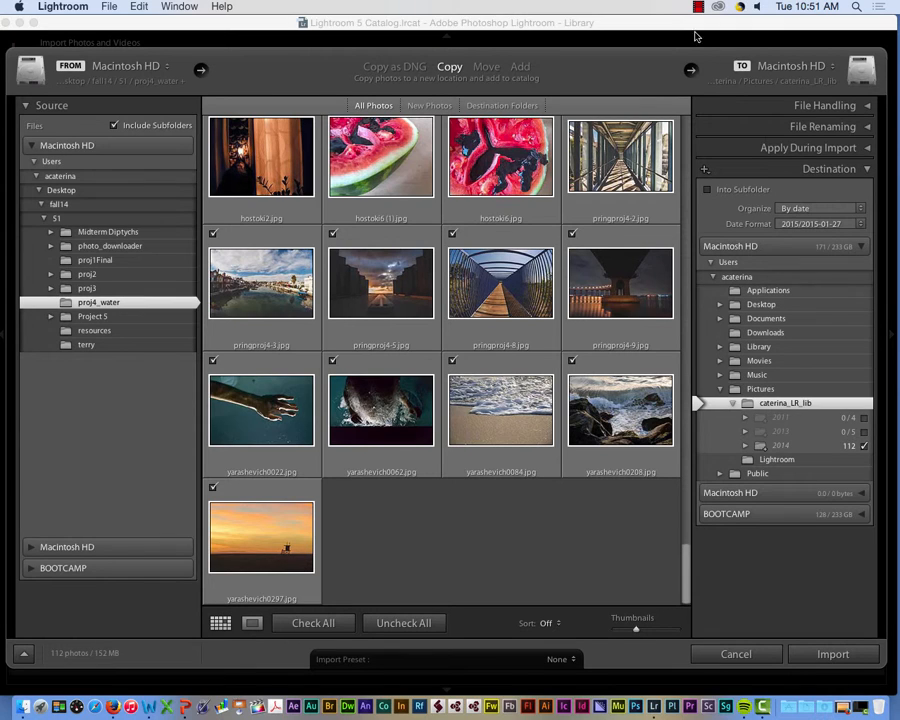
Direct the import into a new subfolder named test and collapse its 2011, 2013 and 2014 folders
click(718, 191)
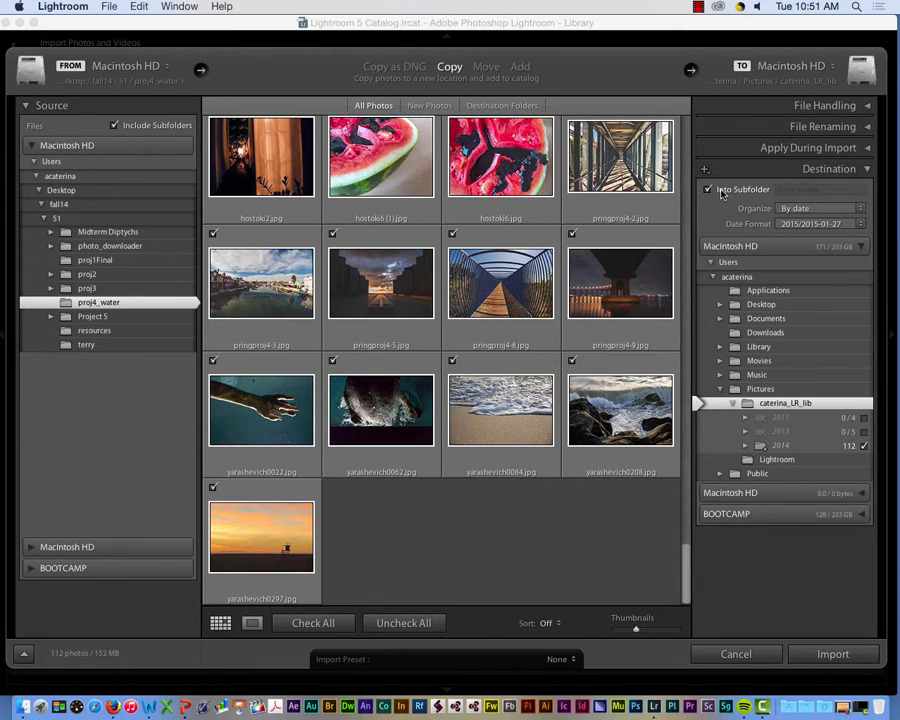
click(800, 190)
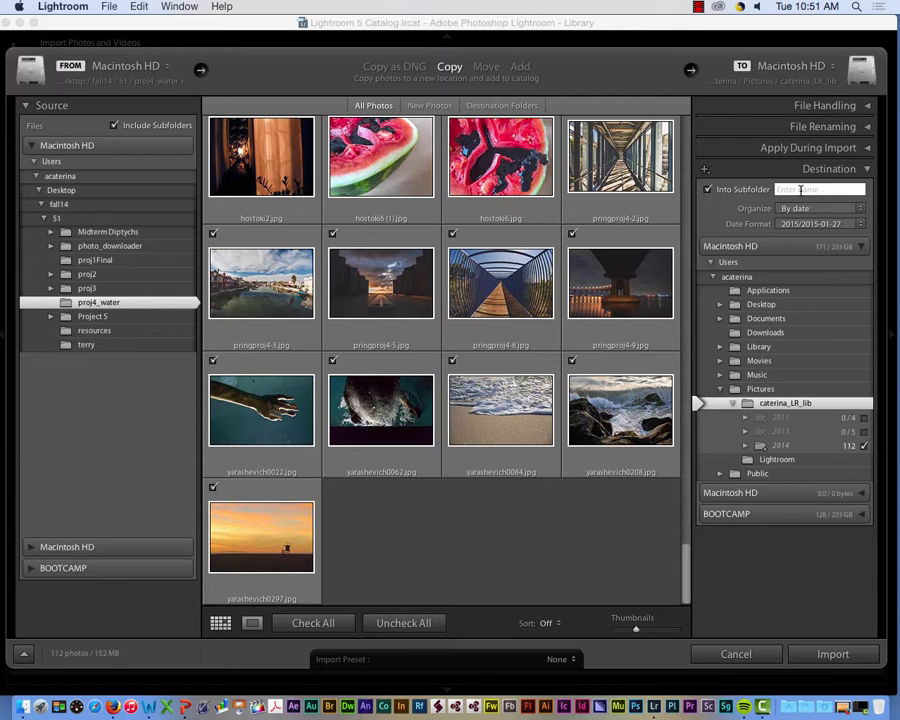
text(test)
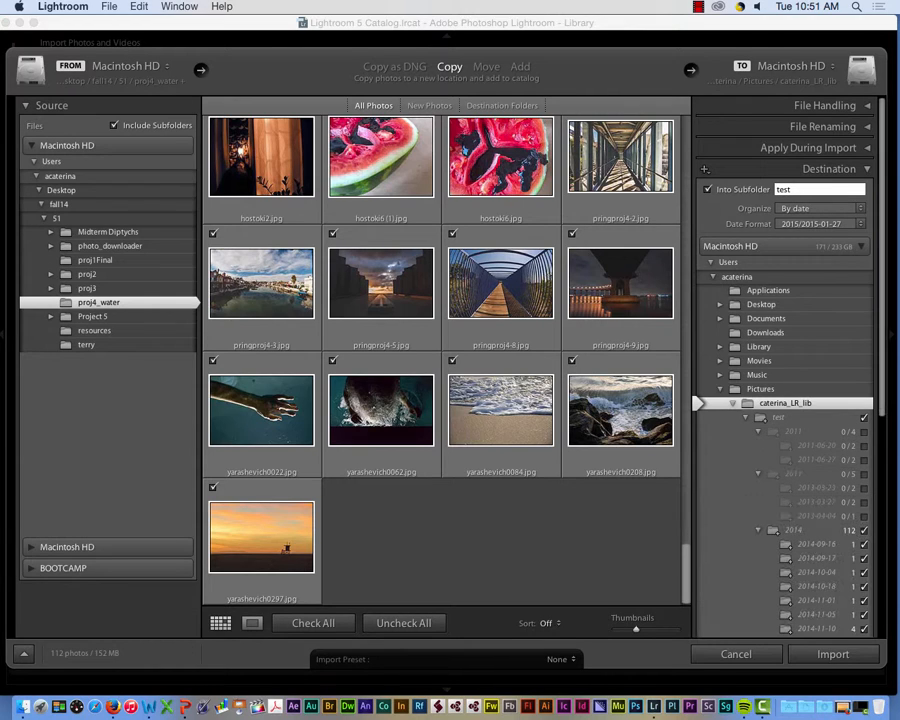
click(758, 431)
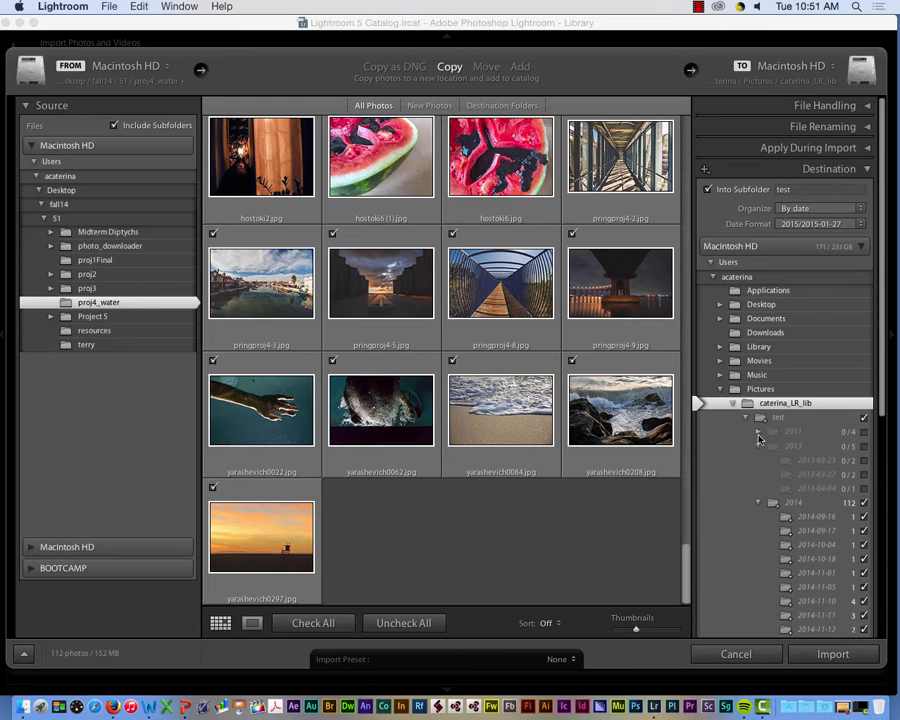
click(758, 445)
click(758, 459)
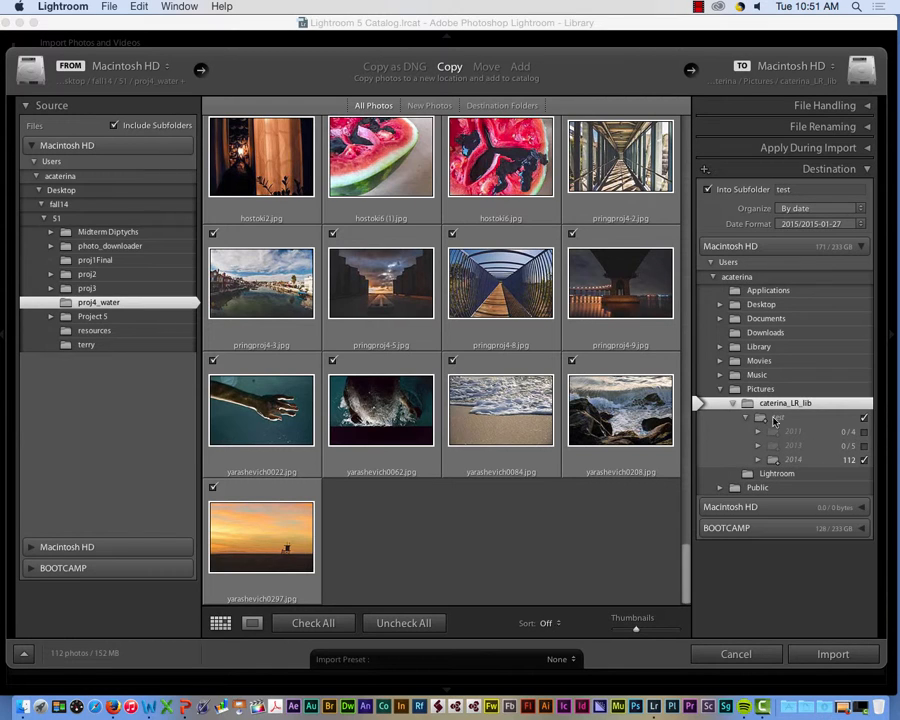
Include the 2011, 2013 and 2014 photos of the test subfolder in the import
click(864, 459)
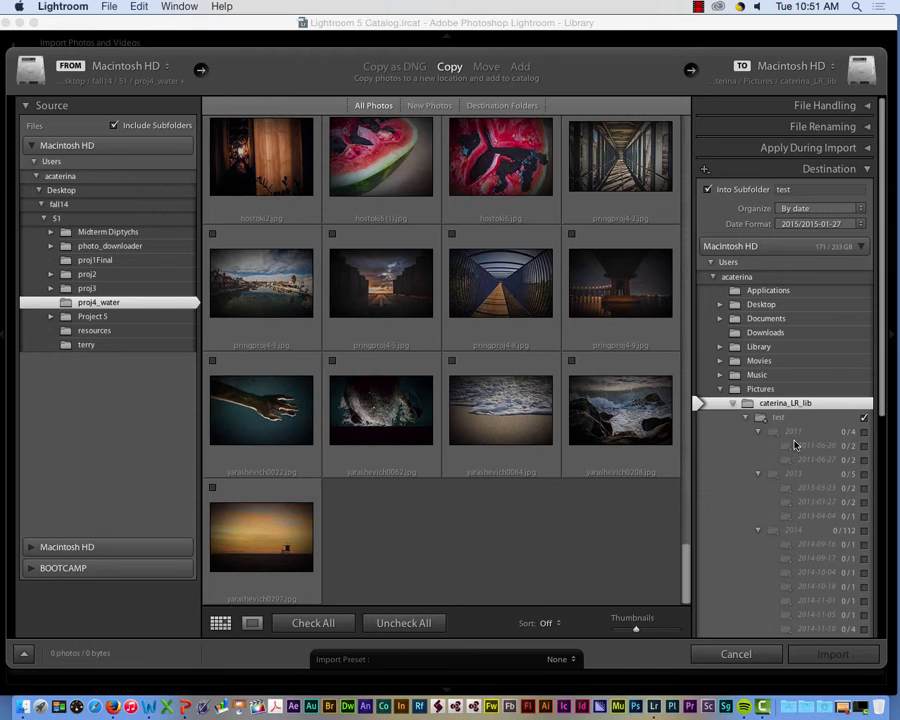
click(758, 433)
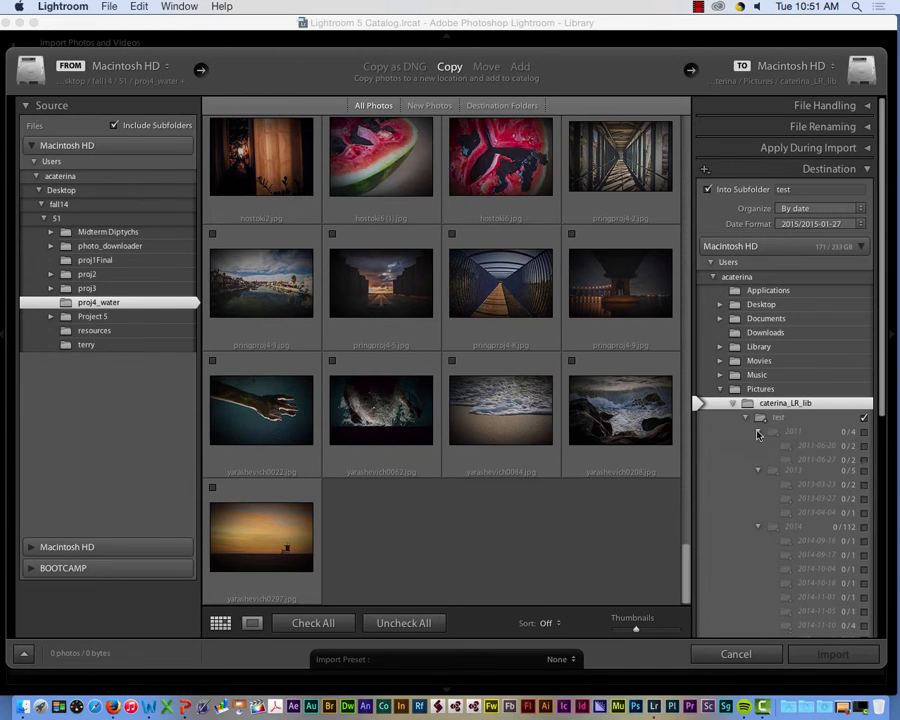
click(864, 432)
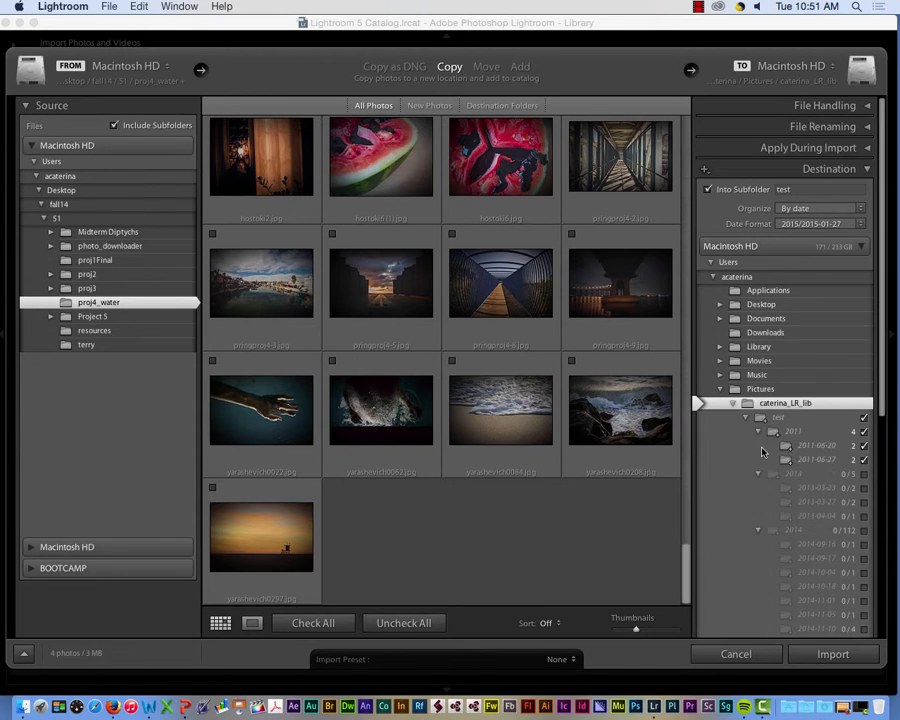
click(758, 476)
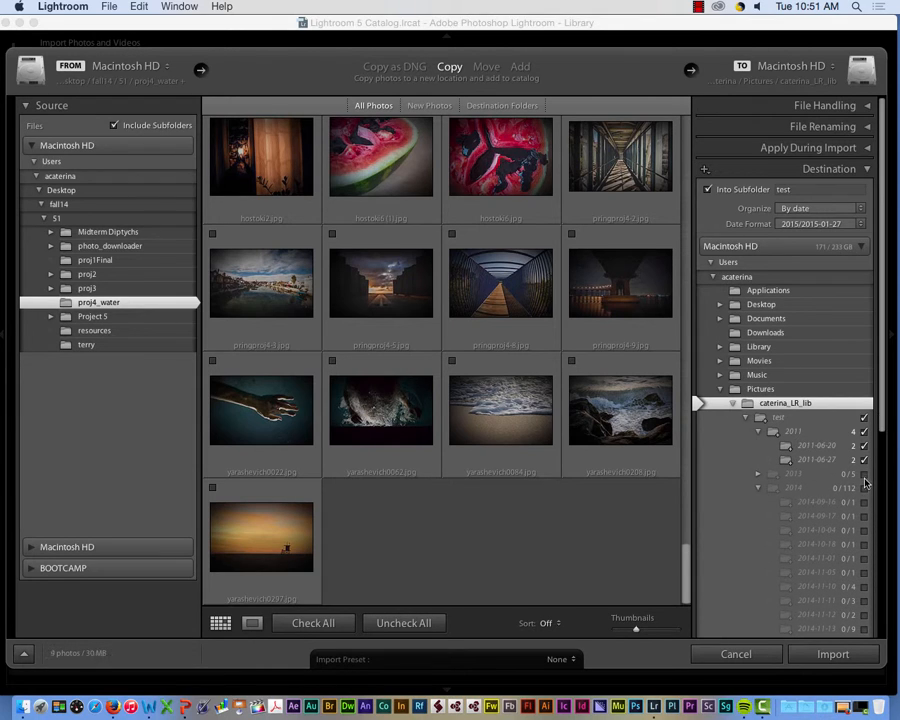
click(757, 530)
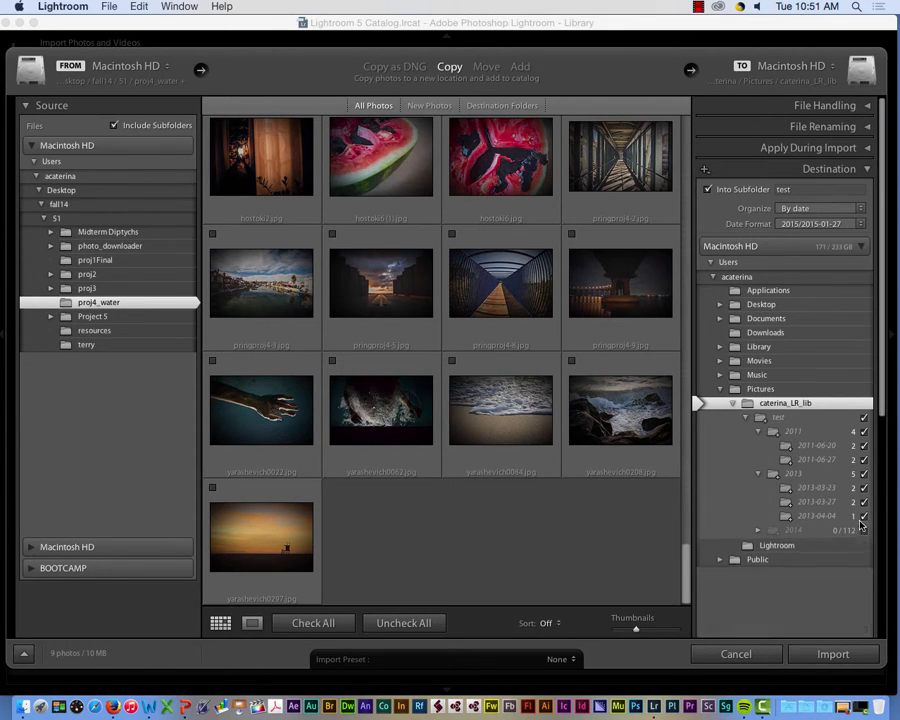
click(864, 531)
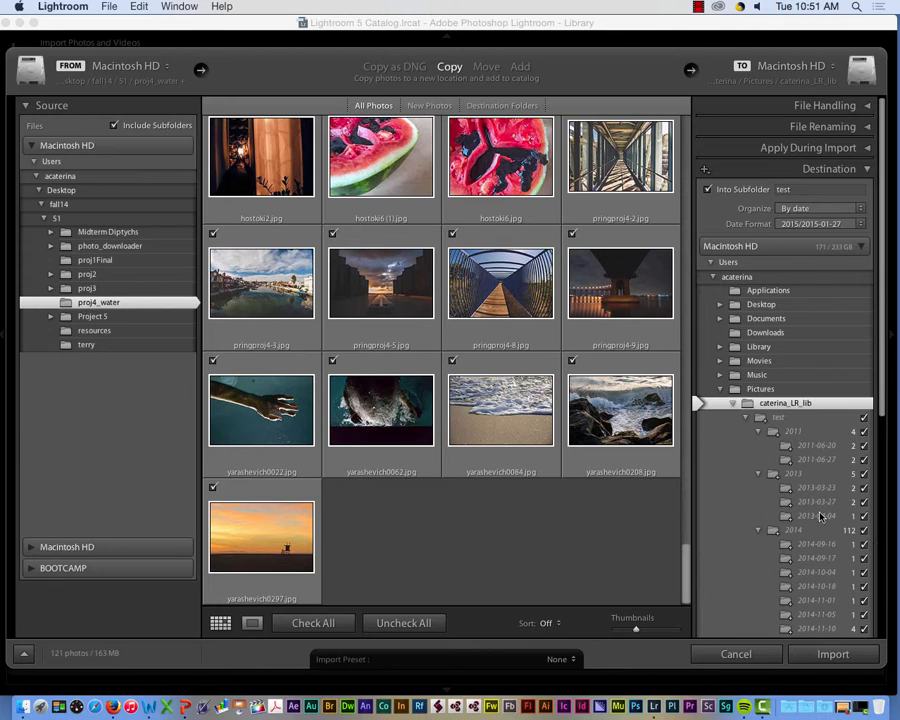
Look over the dated destination folders and set the photos to be organized into one folder
scroll(449, 226, up, 5)
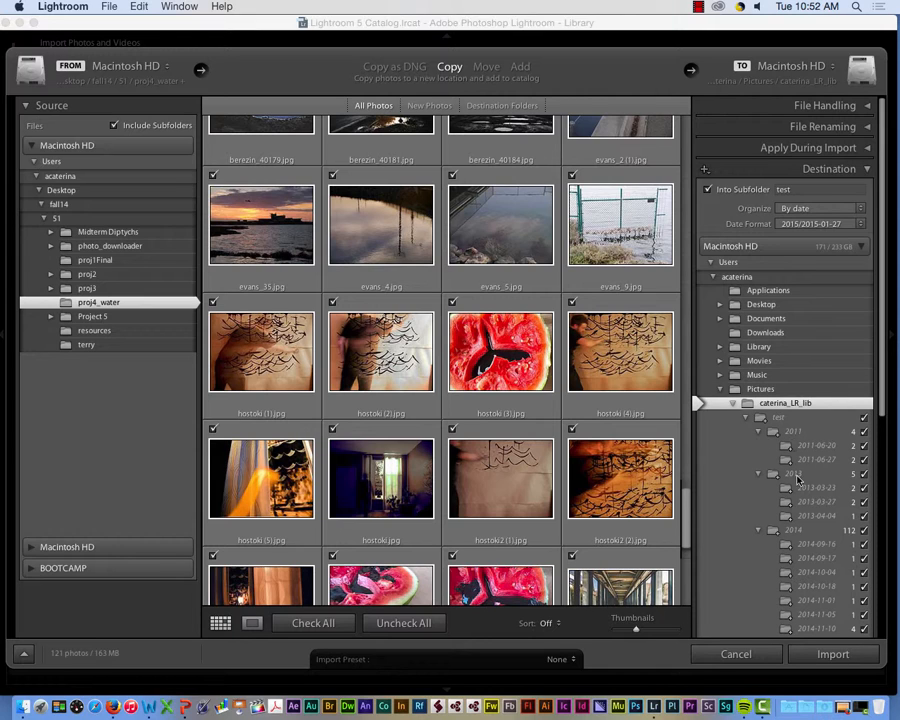
scroll(818, 490, down, 8)
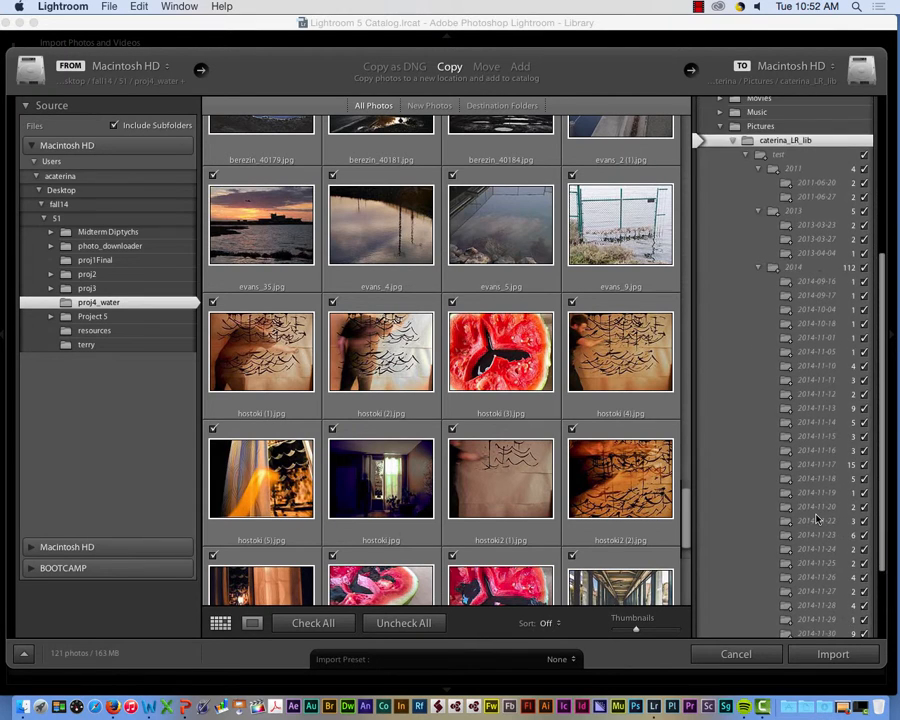
scroll(817, 518, up, 10)
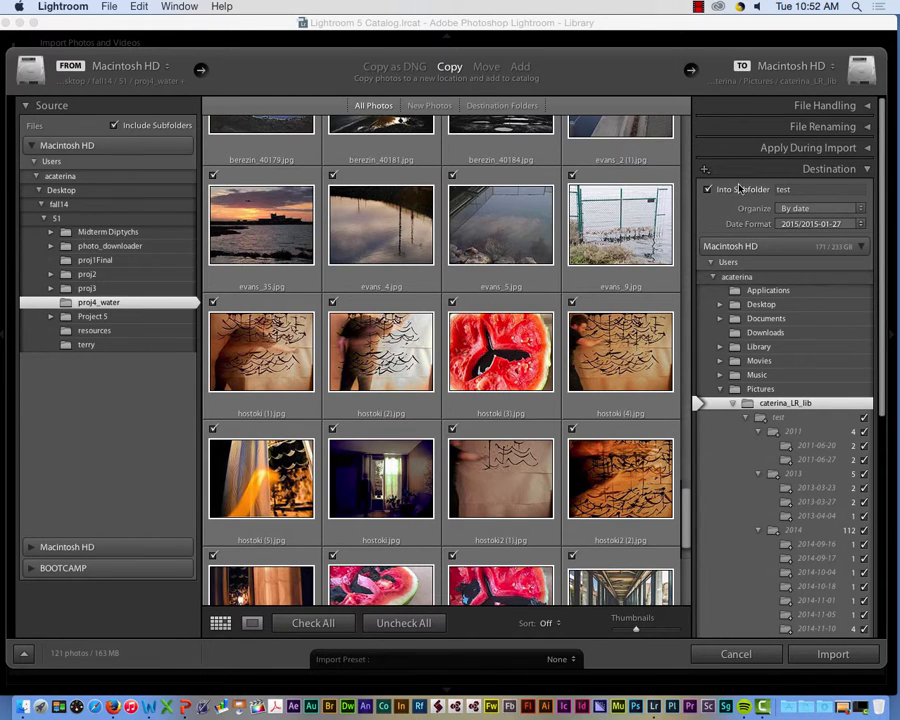
click(808, 208)
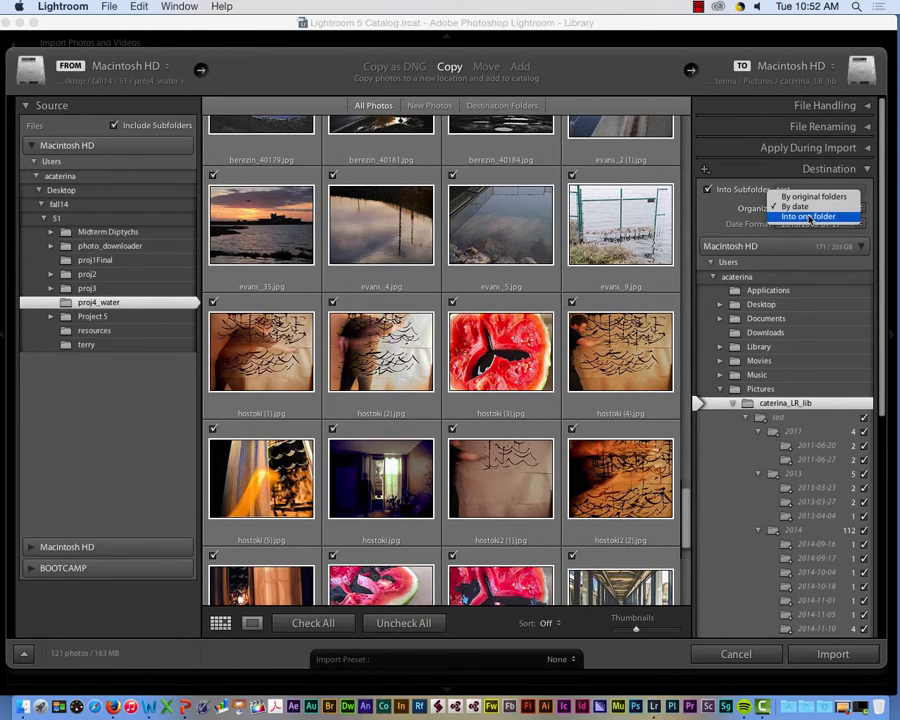
click(809, 216)
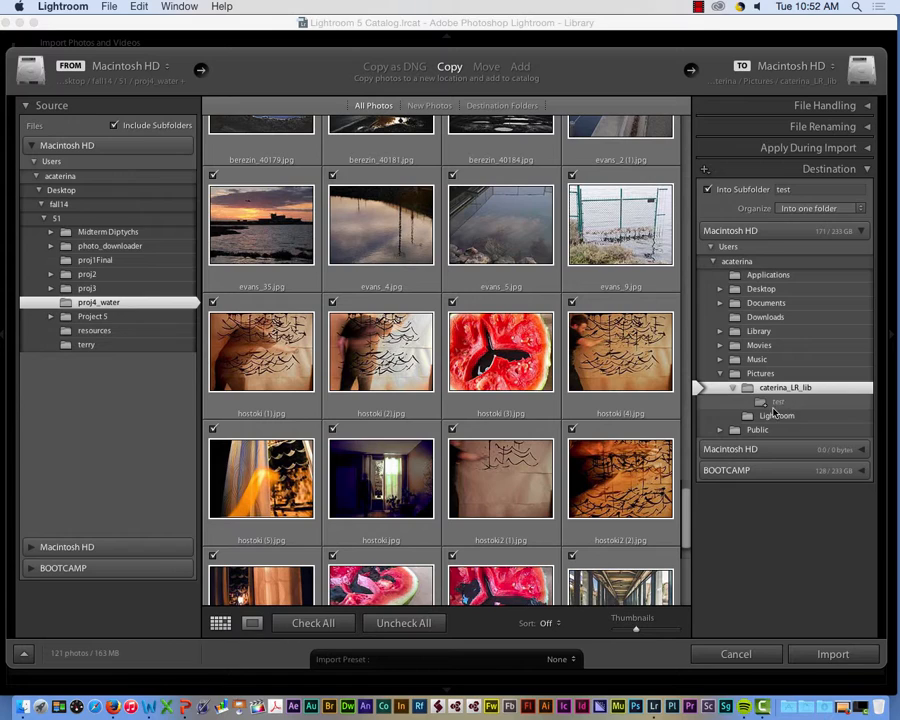
click(805, 209)
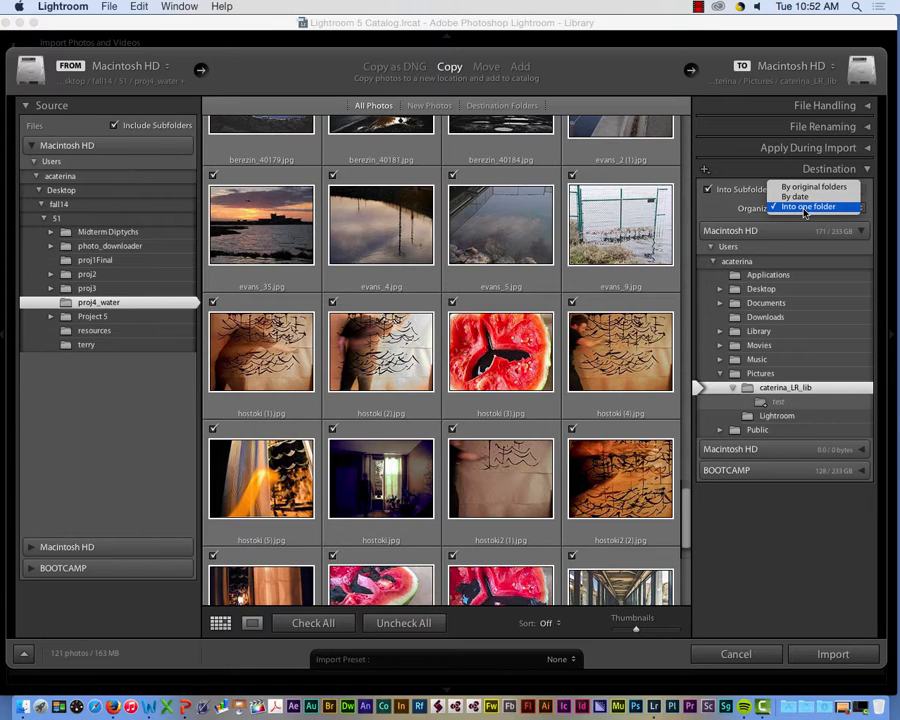
click(806, 208)
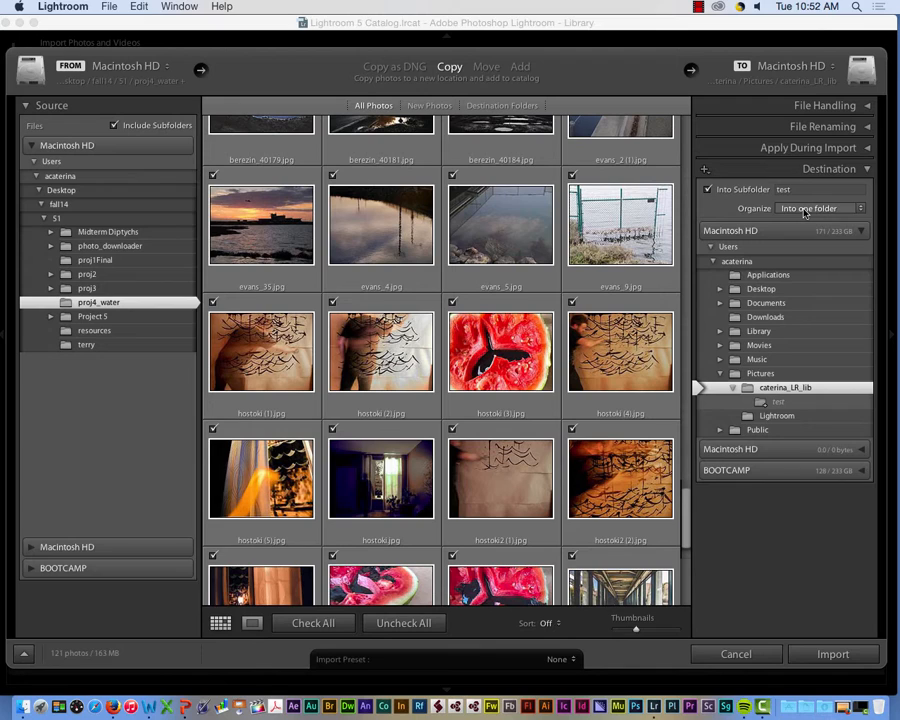
Review the file handling and file renaming options for the import
click(845, 106)
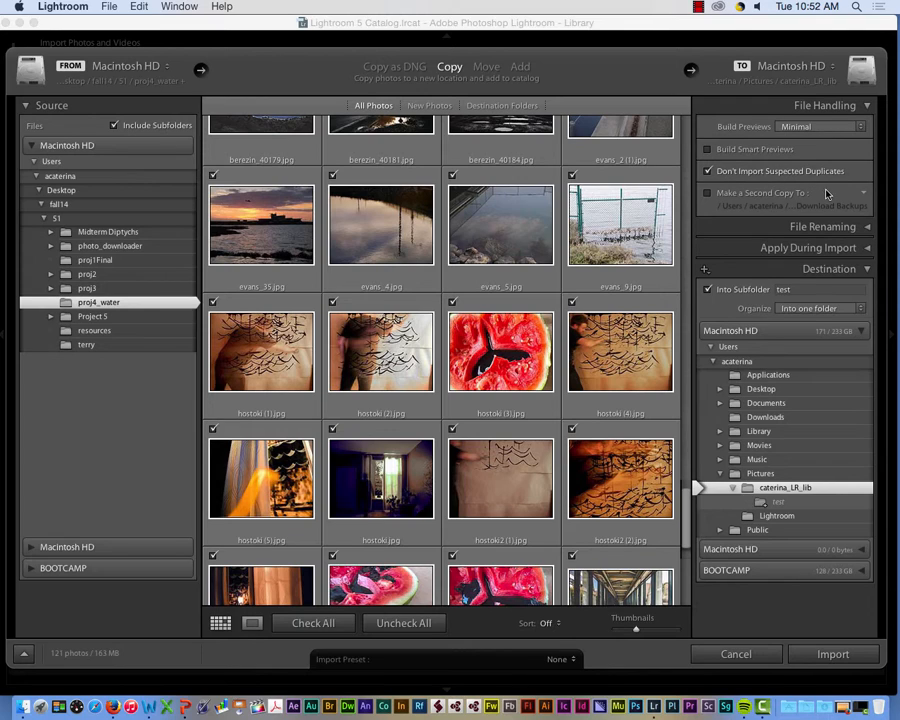
click(870, 107)
click(866, 127)
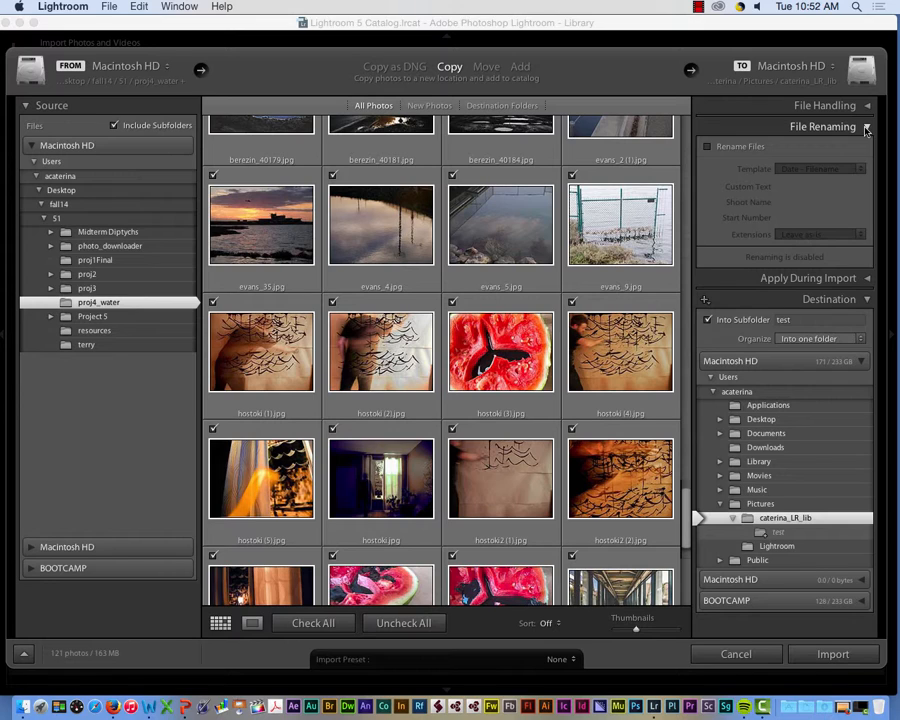
click(866, 128)
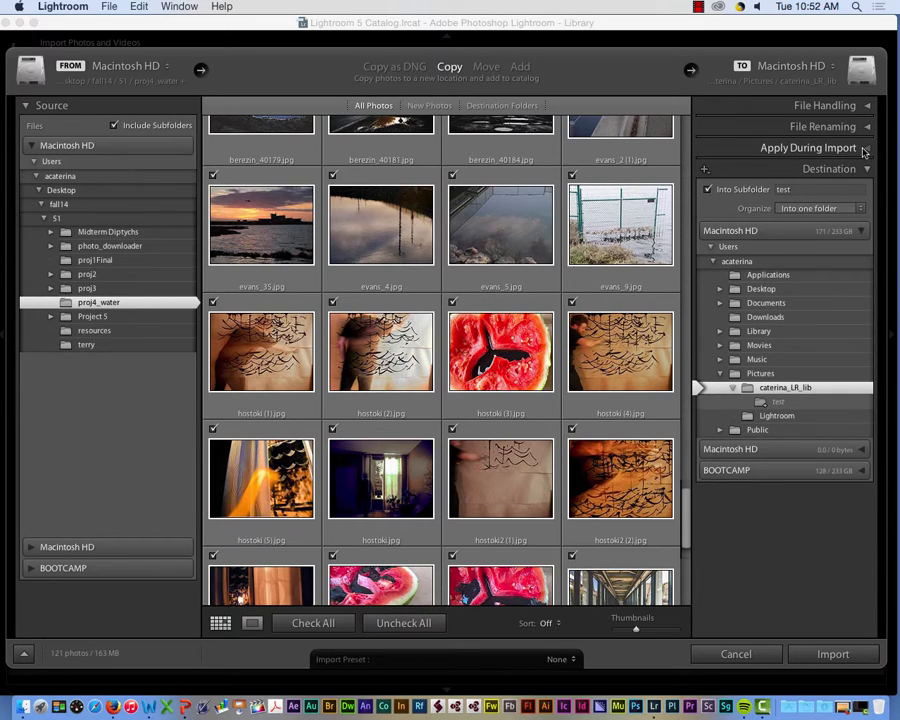
Add the import keywords "ivc class, water project, cool students" and import the photos
click(864, 149)
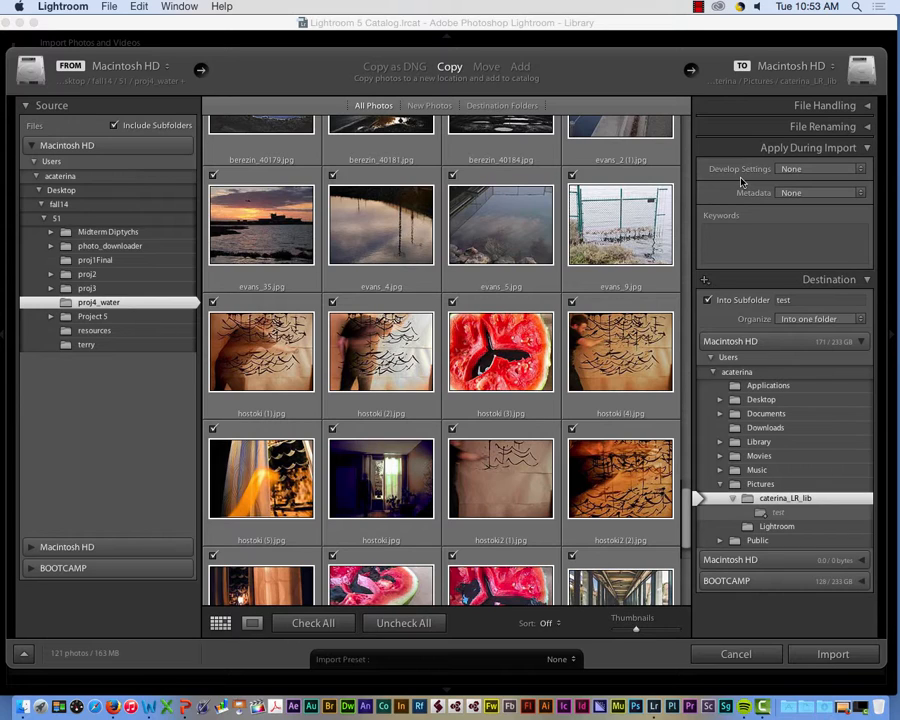
click(726, 234)
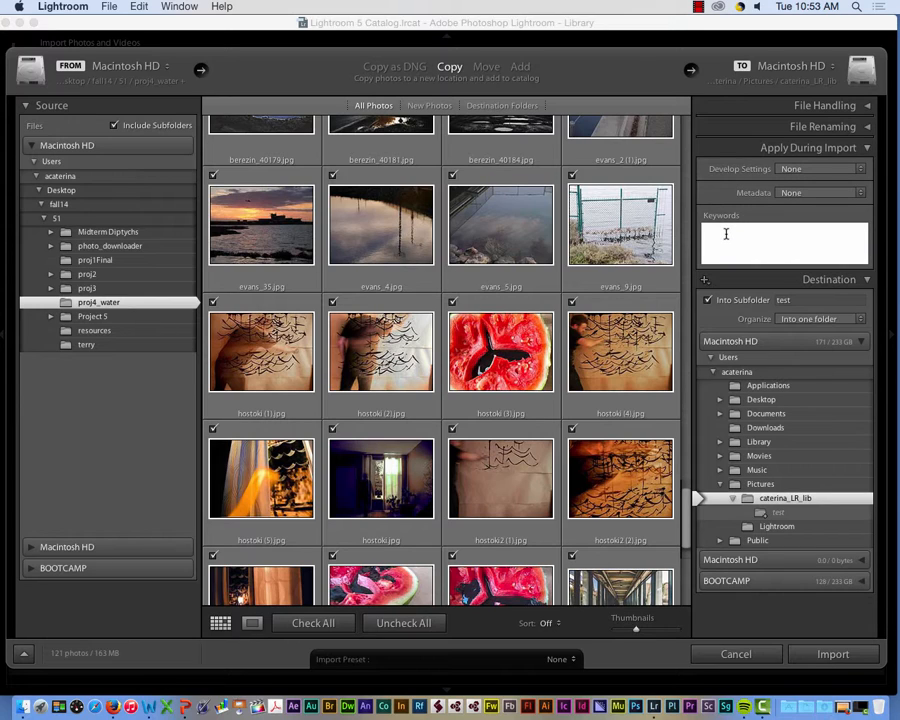
text(ivc class, water project, cool students)
click(833, 657)
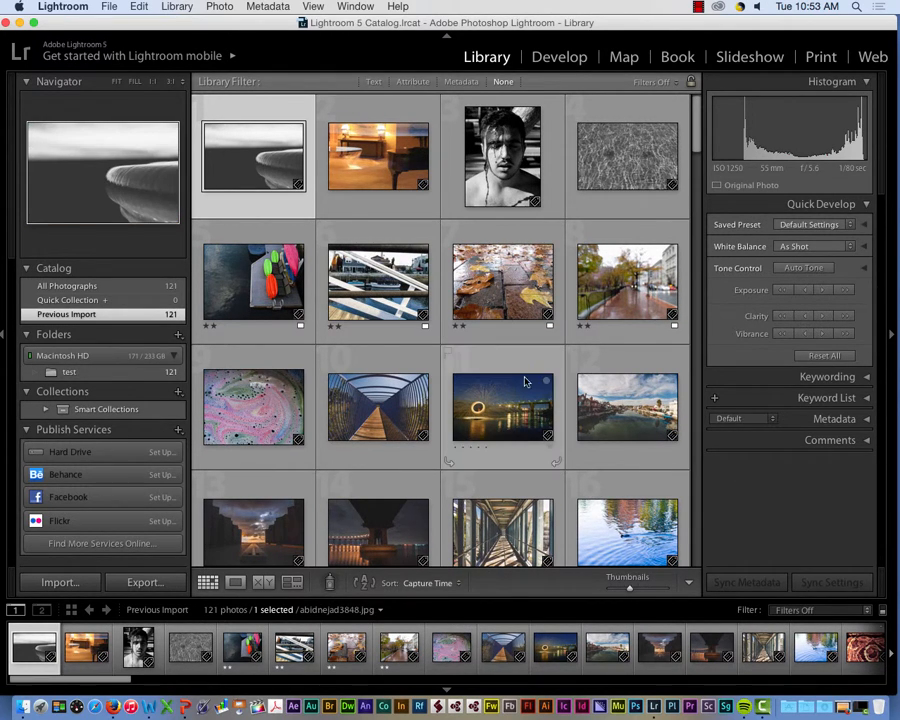
Browse the imported photos and inspect the copied files in the library's test folder in Finder
scroll(522, 378, down, 5)
scroll(520, 376, down, 10)
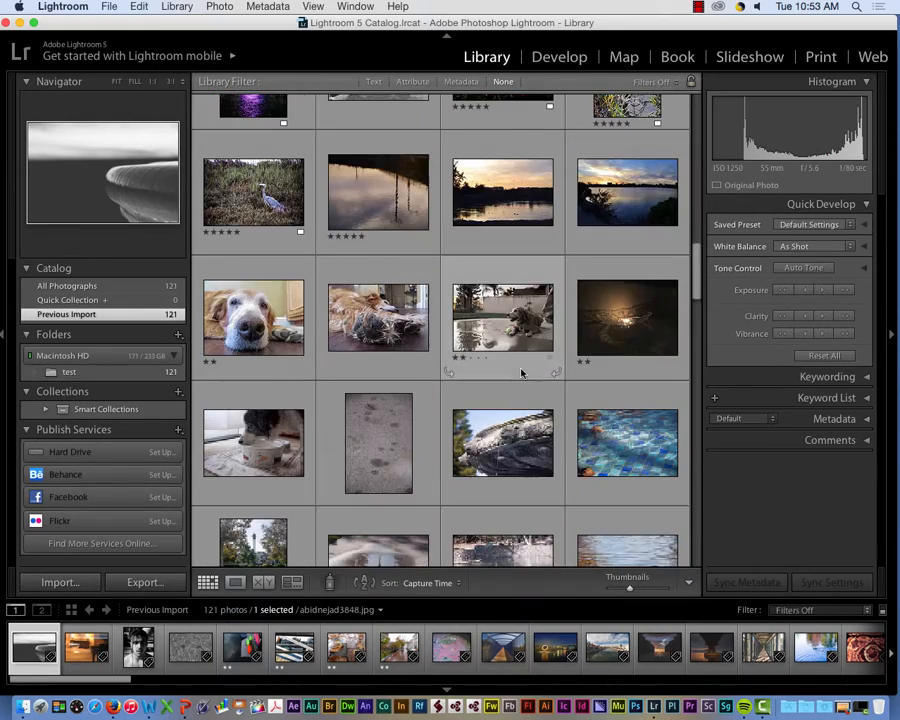
drag(289, 25, 321, 493)
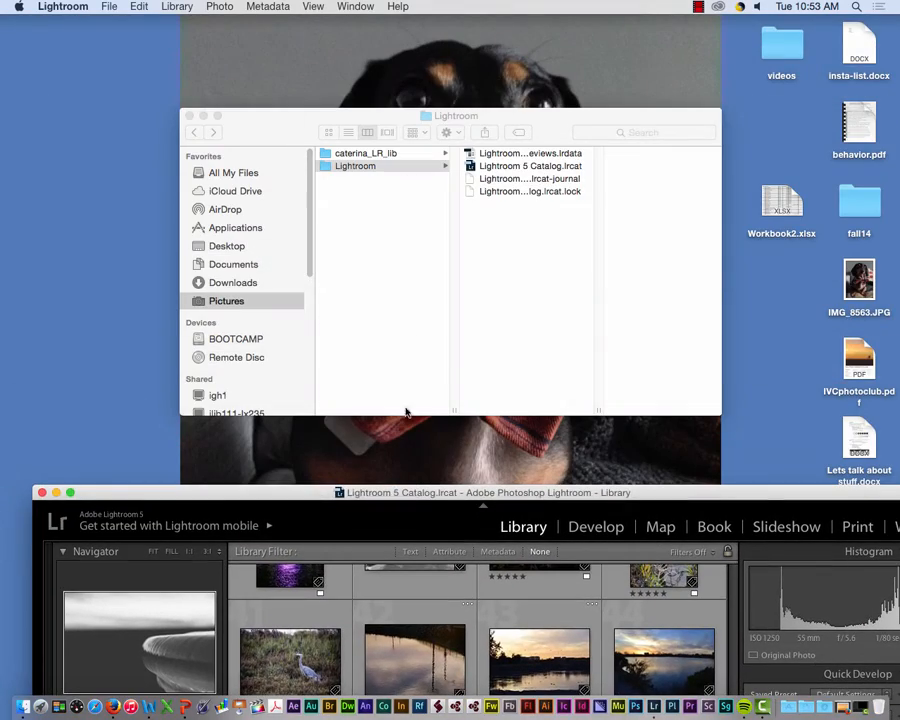
click(409, 210)
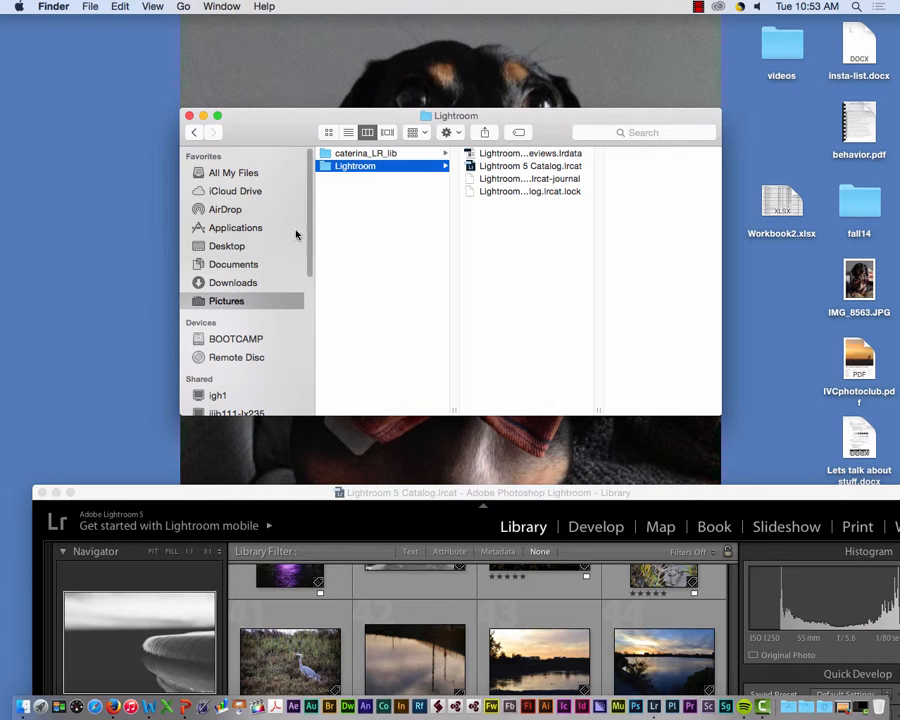
click(358, 153)
click(486, 153)
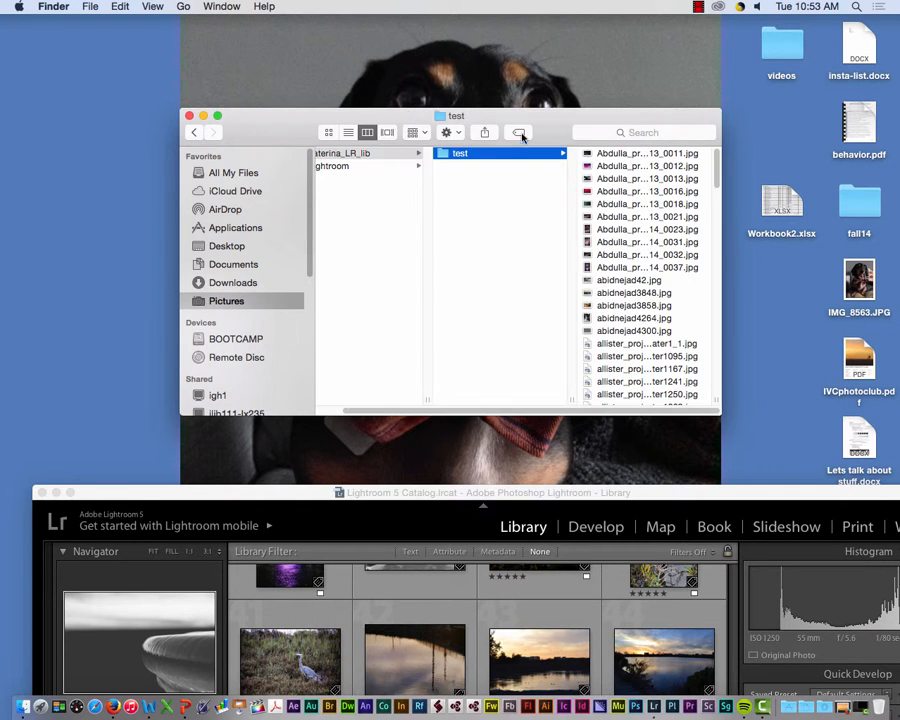
drag(536, 116, 456, 88)
scroll(585, 315, down, 15)
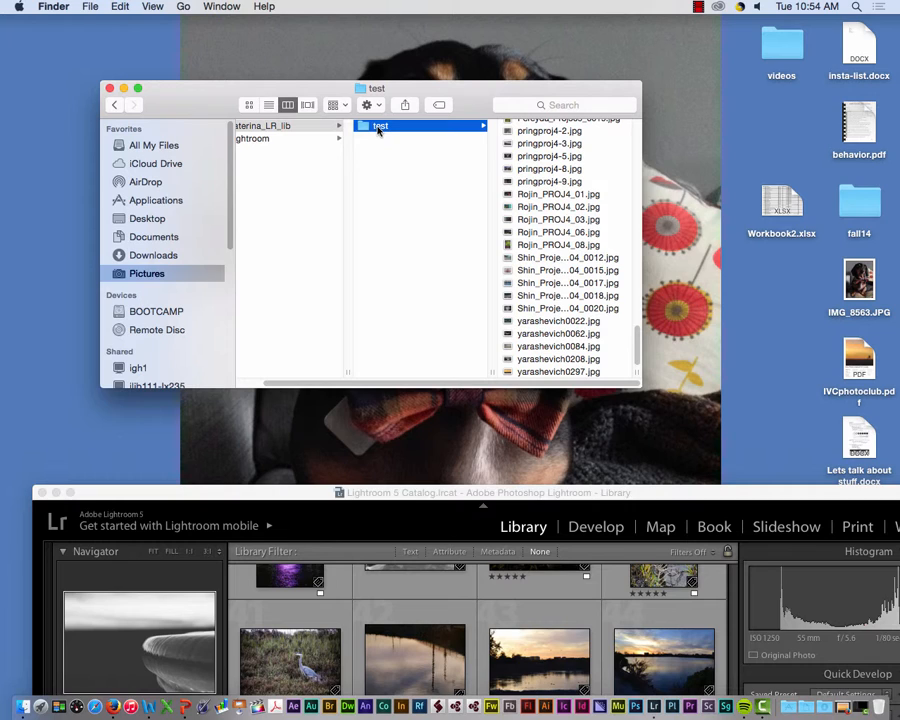
Return to the Lightroom window and examine the selected photo's keyword tags and recent keyword set
drag(306, 488, 283, 5)
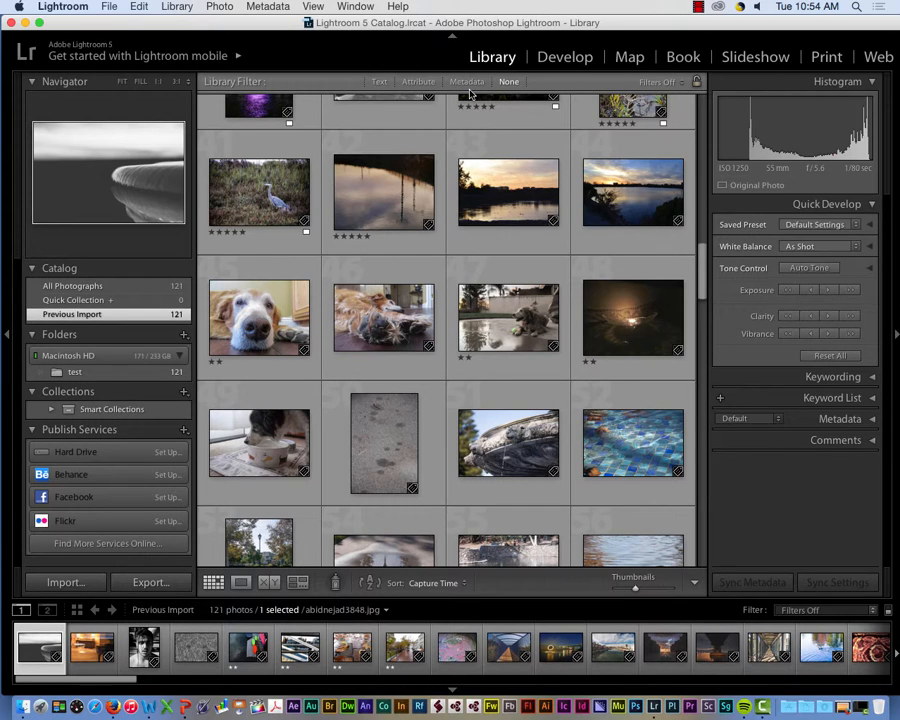
click(872, 377)
scroll(872, 340, down, 2)
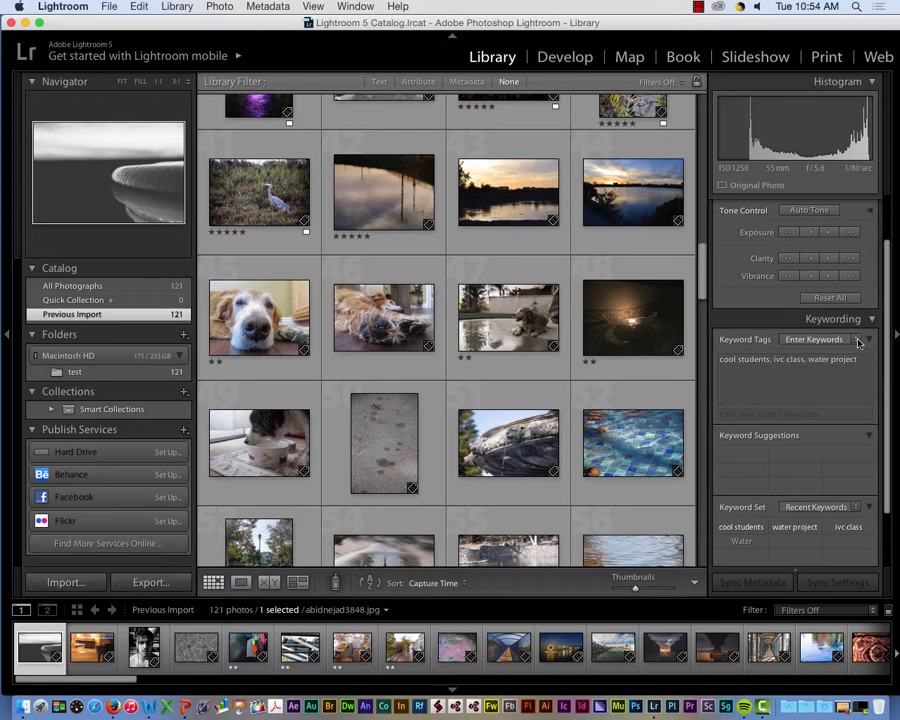
scroll(805, 480, down, 2)
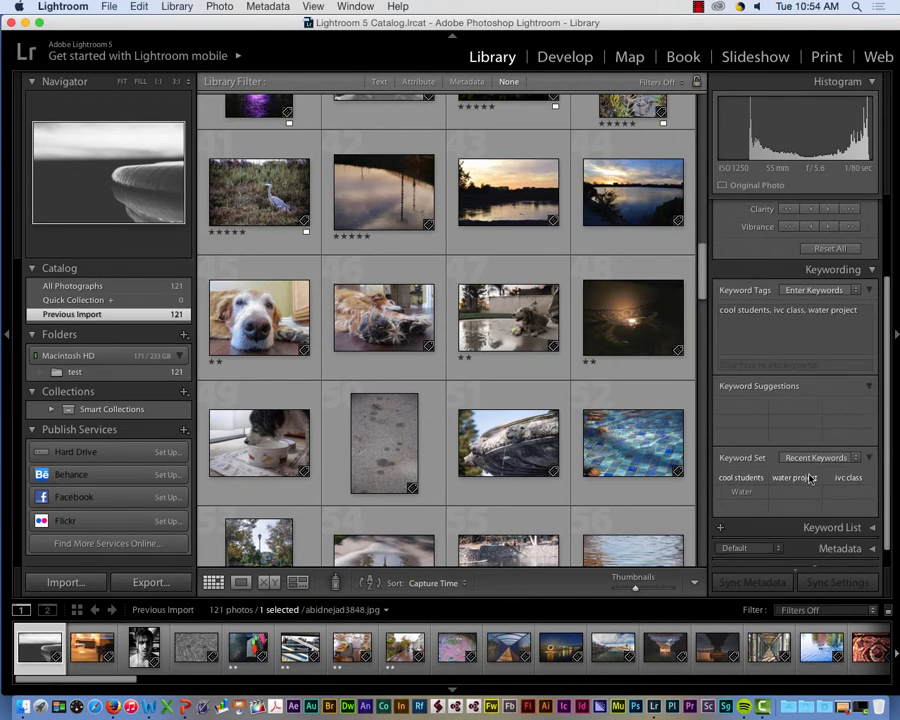
scroll(842, 485, down, 1)
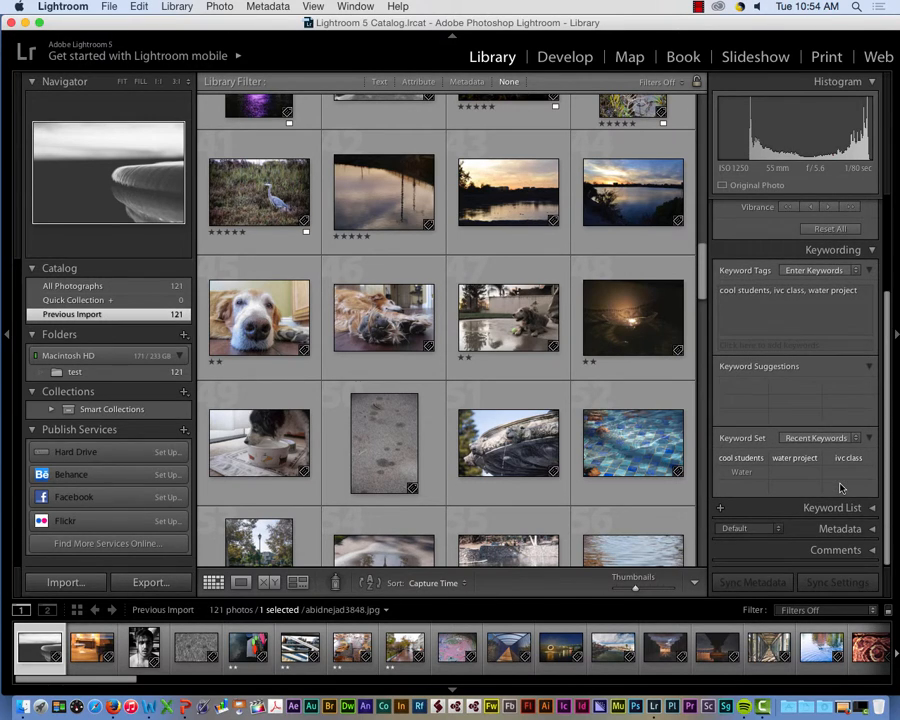
Examine the selected photo's metadata, including its copyright fields, capture date and camera settings
click(868, 528)
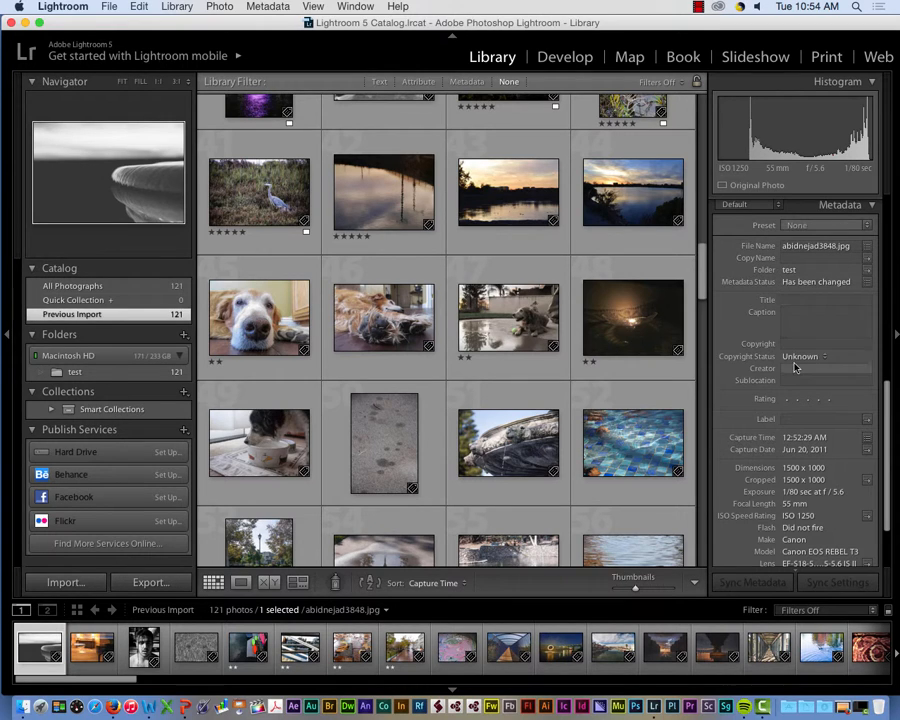
scroll(770, 358, down, 3)
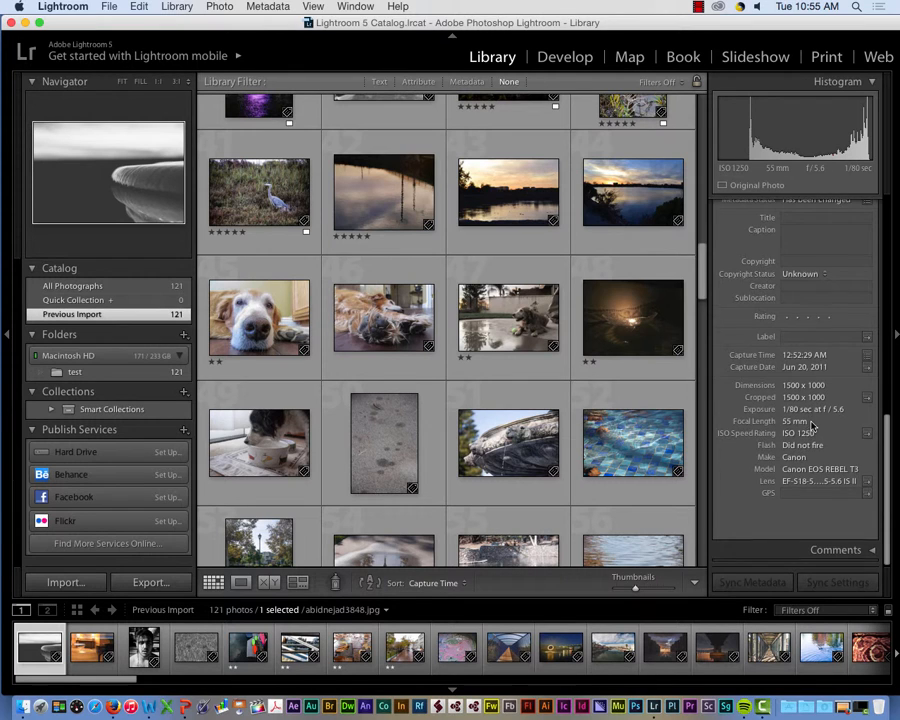
scroll(812, 427, up, 3)
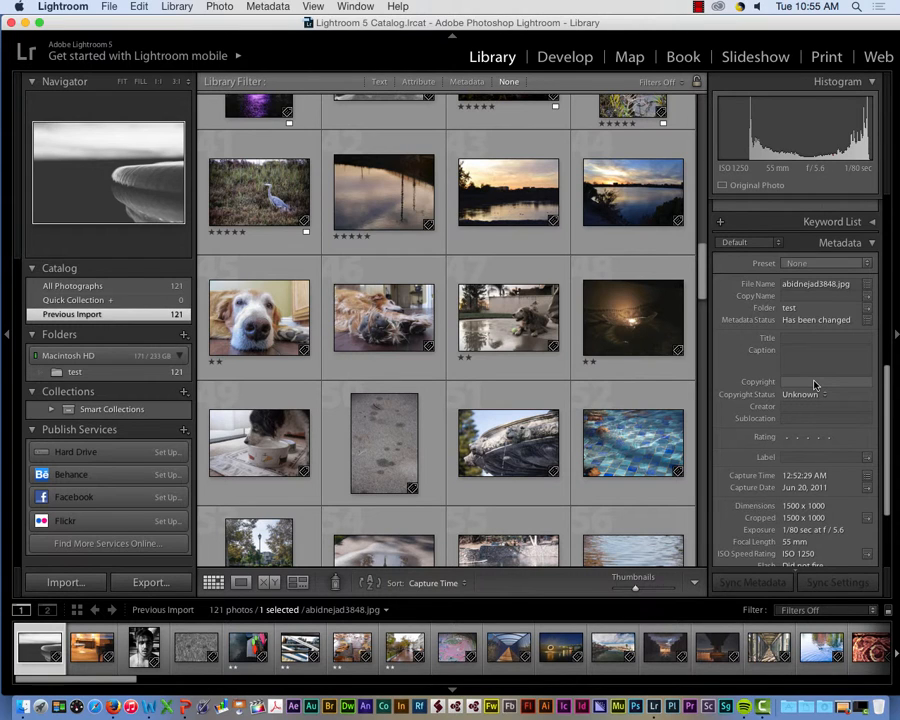
scroll(810, 400, down, 2)
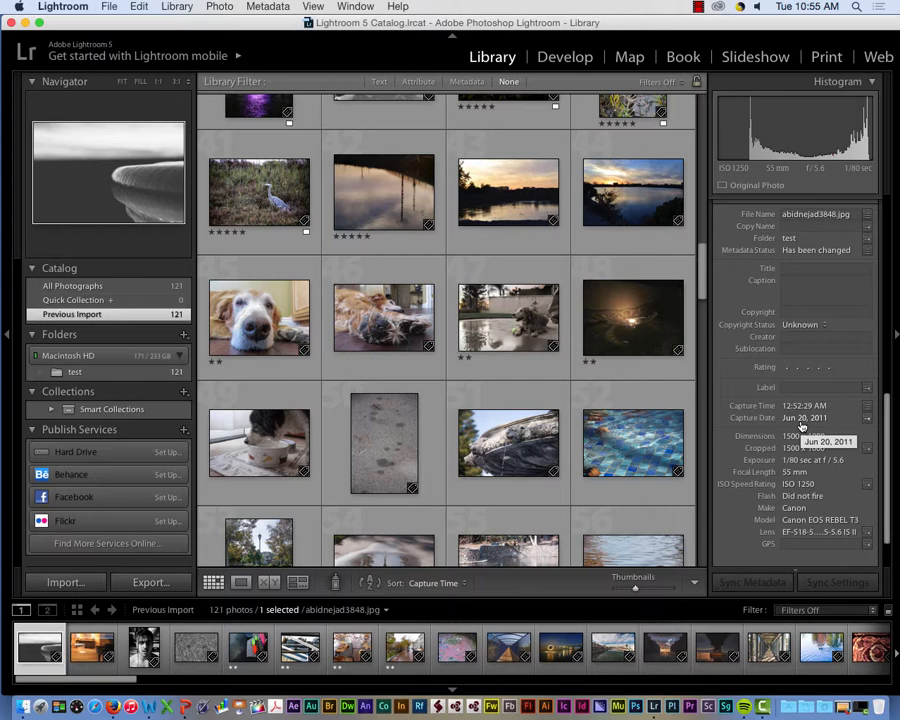
scroll(800, 425, up, 10)
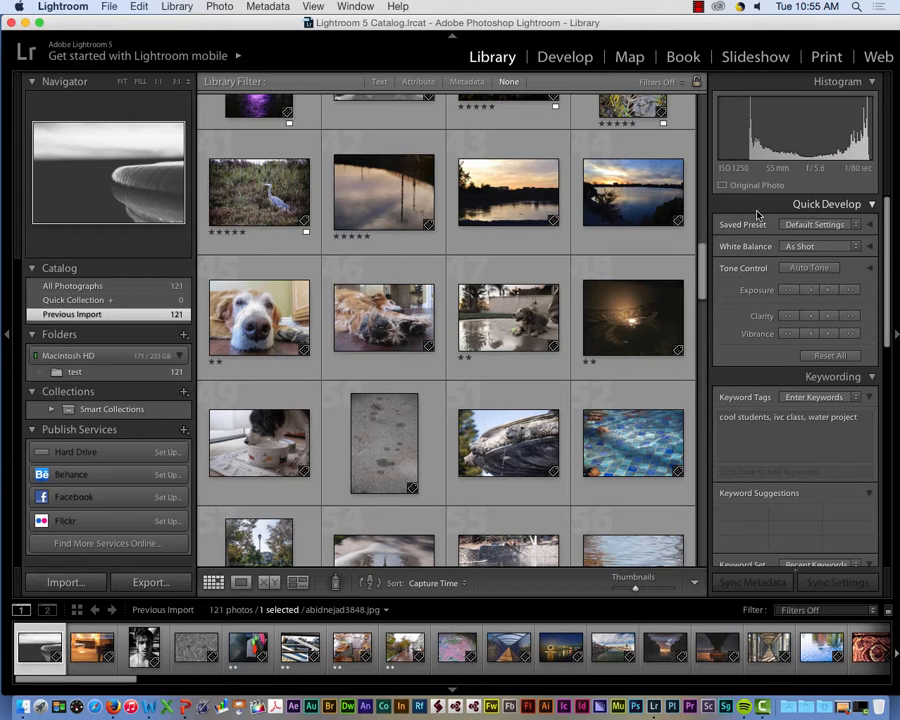
click(698, 7)
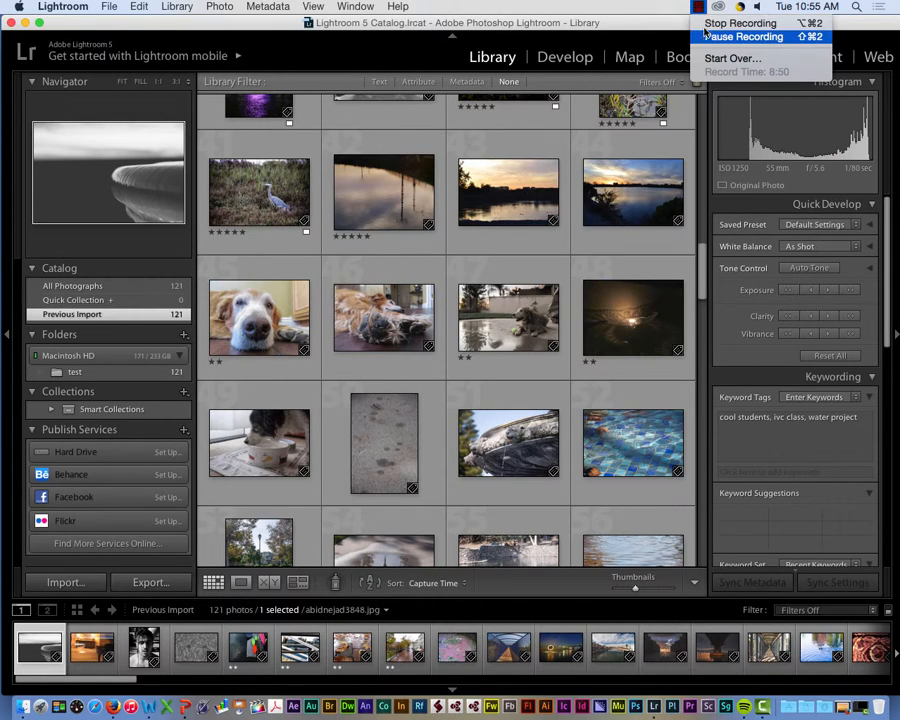